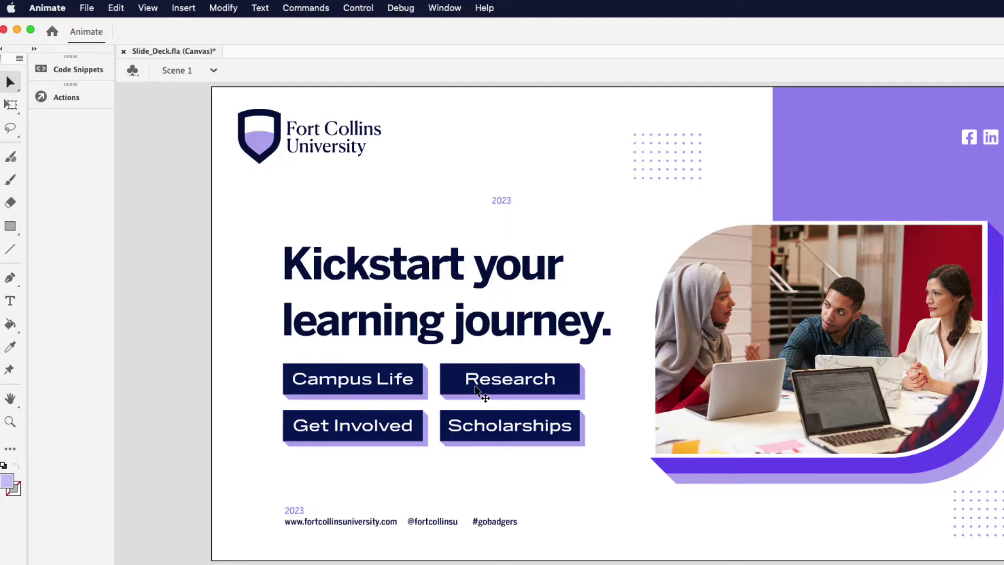
Step: Convert the Campus Life graphic to a symbol named "campus life" with the Button type
left_click(410, 392)
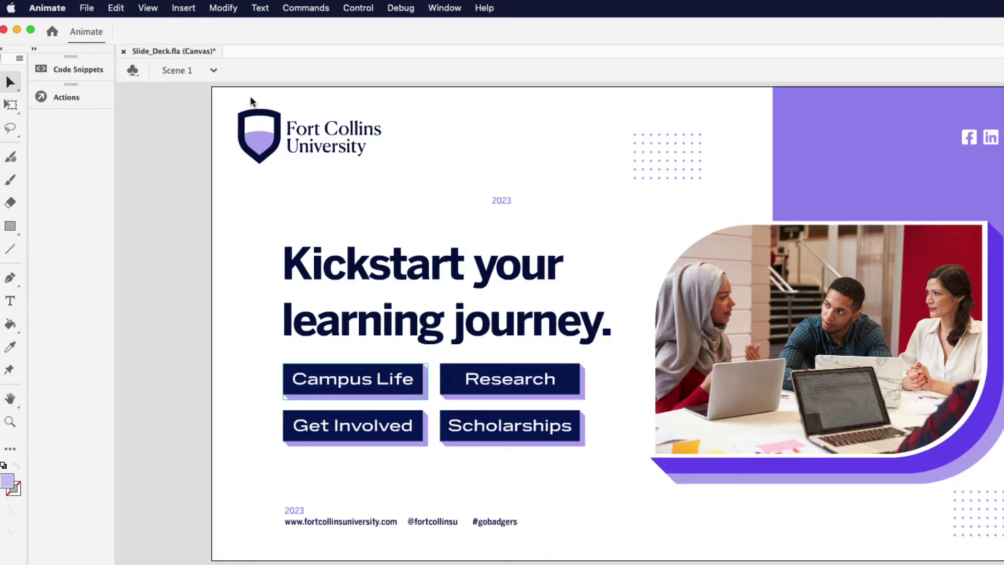
left_click(224, 8)
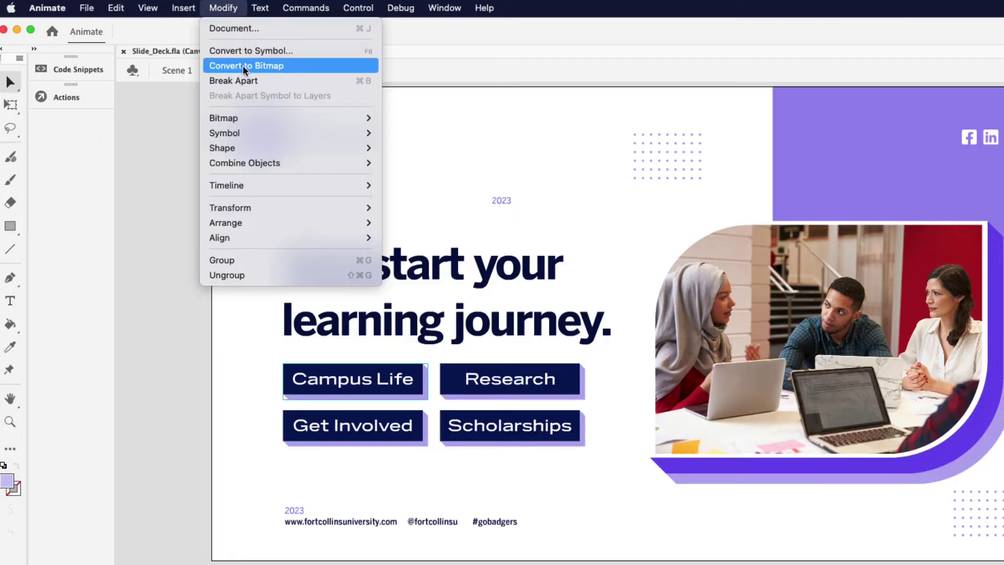
left_click(327, 53)
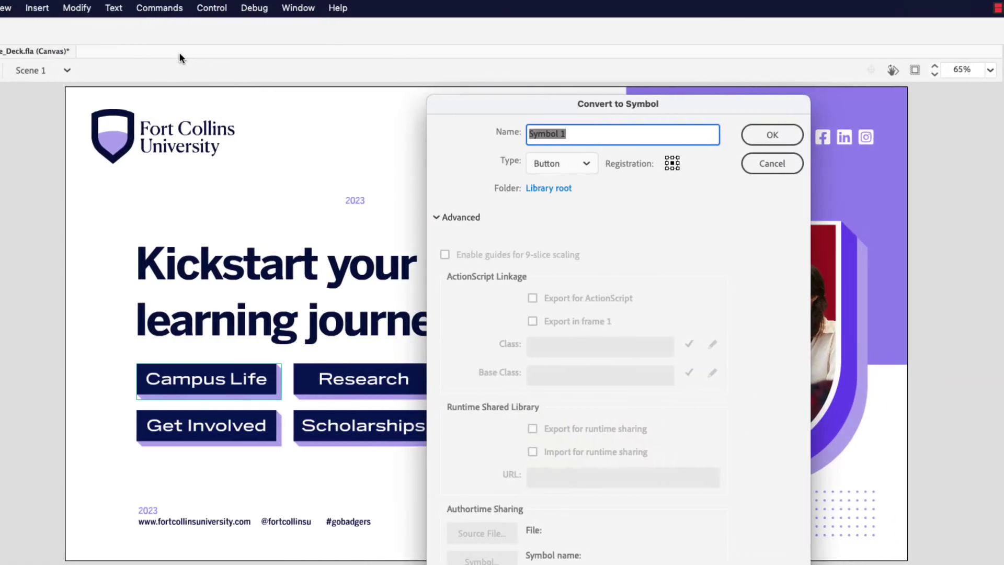
type("campus life")
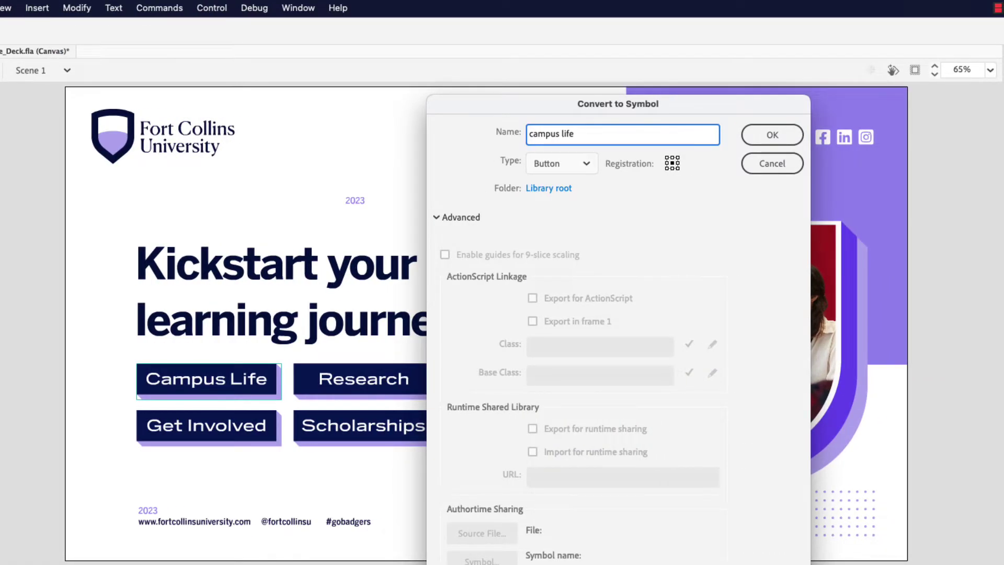
left_click(565, 162)
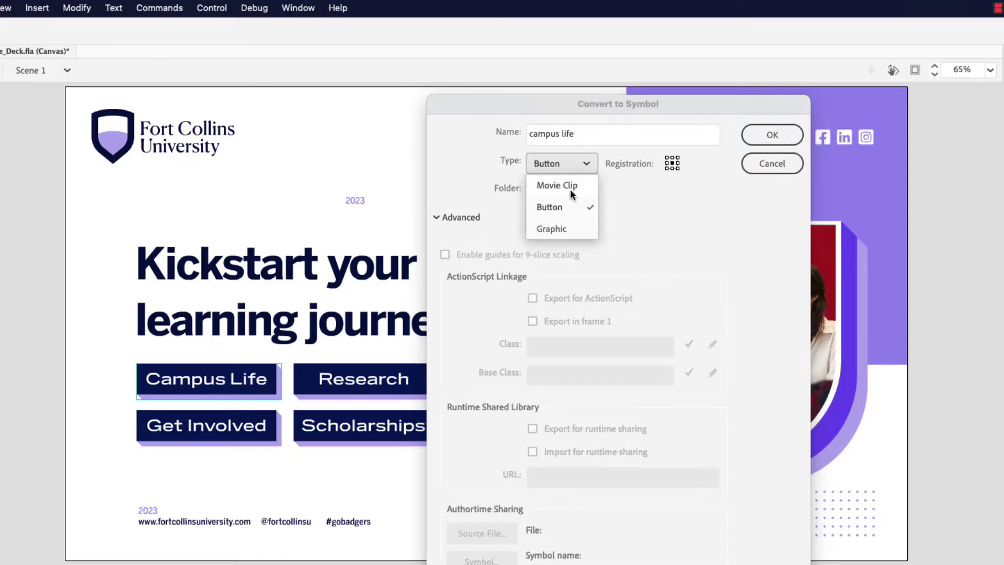
left_click(570, 188)
left_click(574, 166)
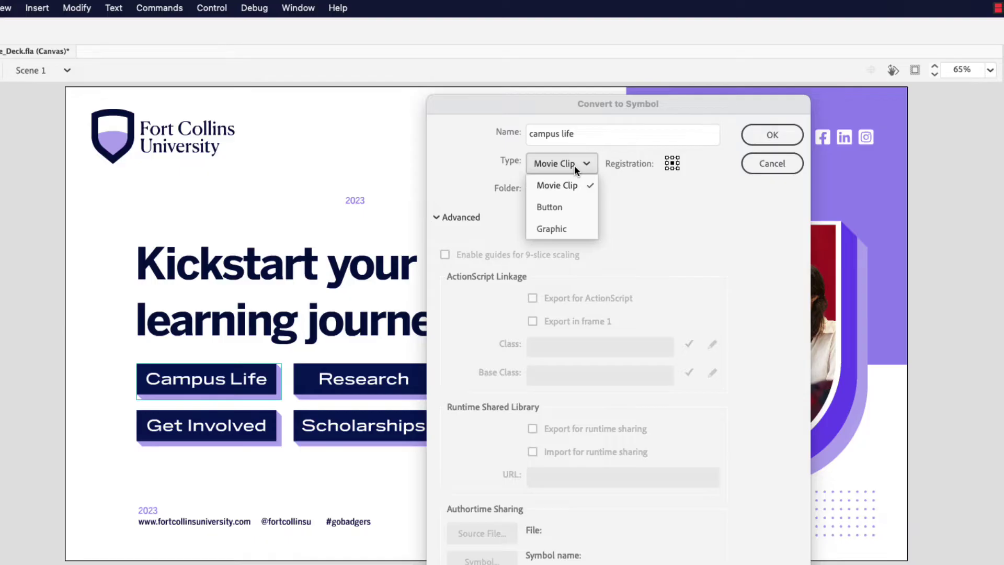
left_click(572, 208)
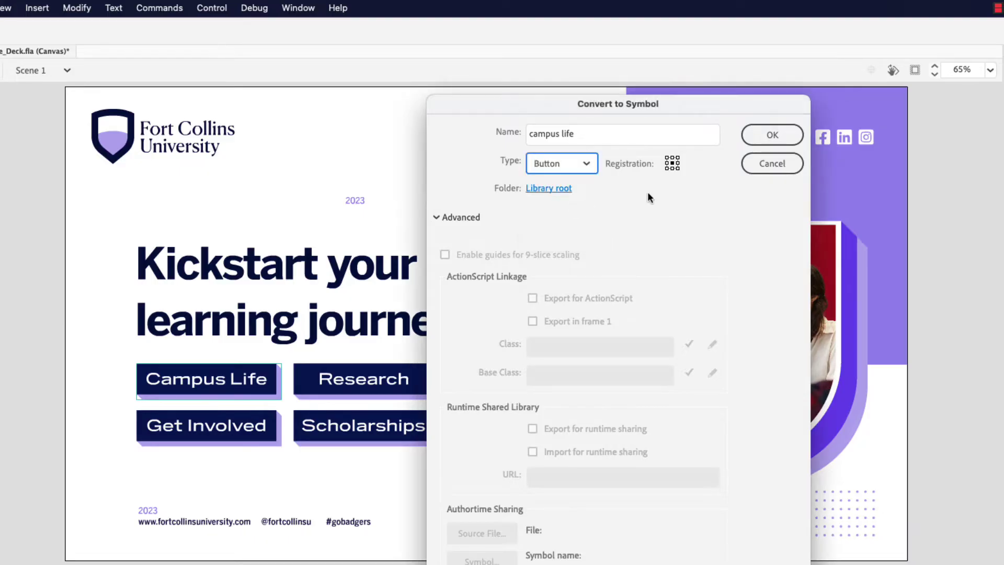
left_click(771, 142)
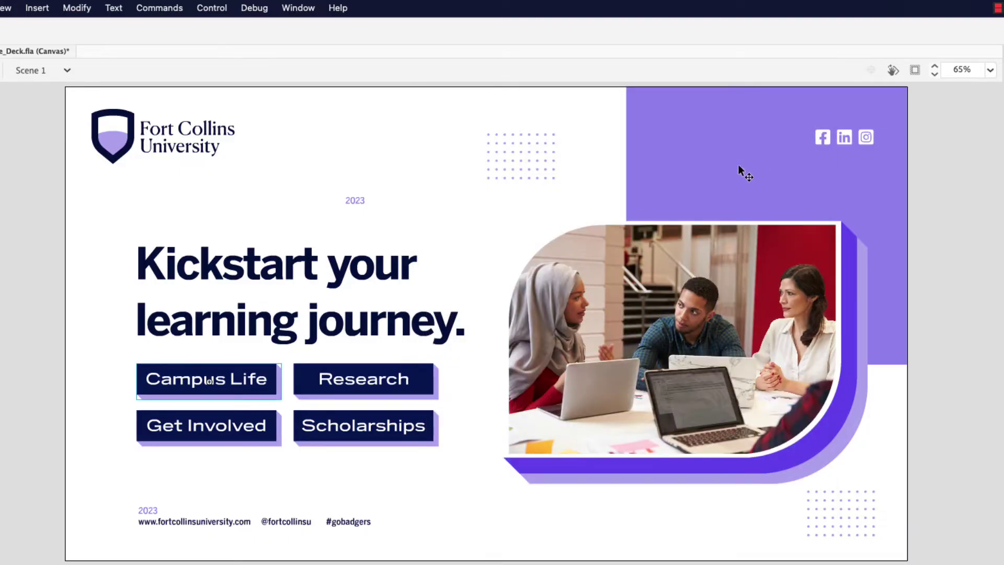
Step: Convert the Research graphic to a Button symbol named "research"
left_click(383, 386)
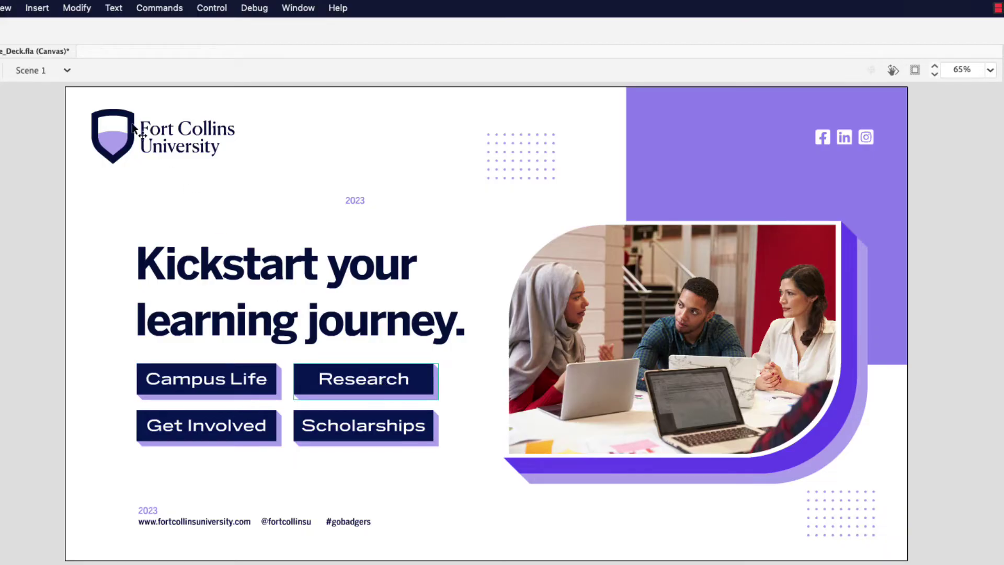
left_click(86, 10)
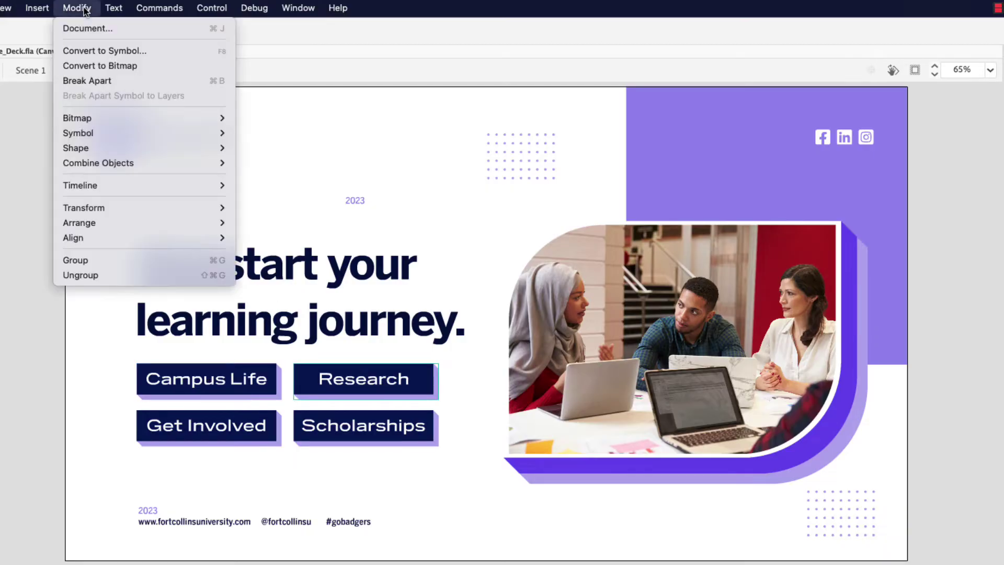
left_click(163, 51)
type("research")
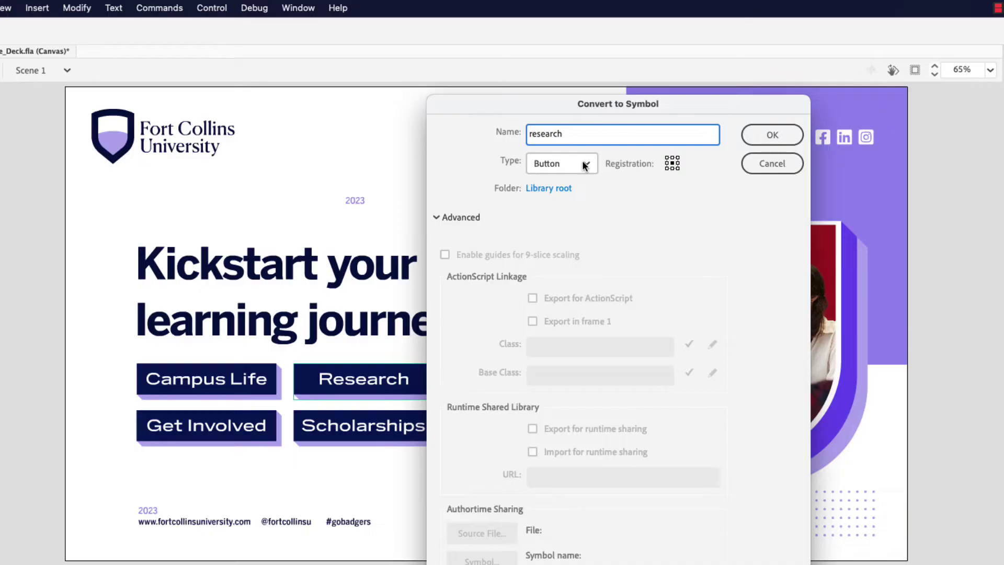
left_click(766, 138)
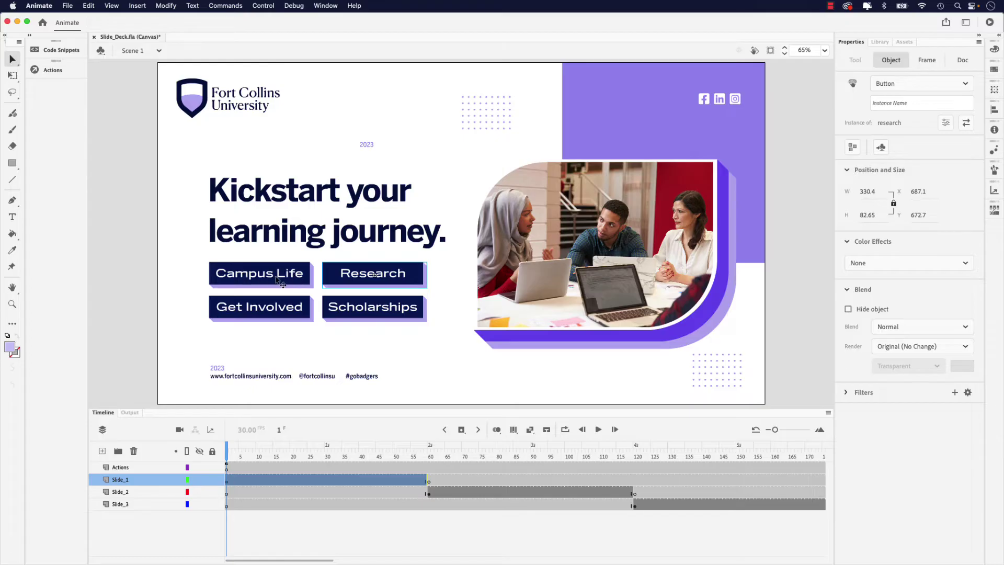
Step: Open the Campus Life button symbol for editing and insert a keyframe at its Over state
double_click(280, 279)
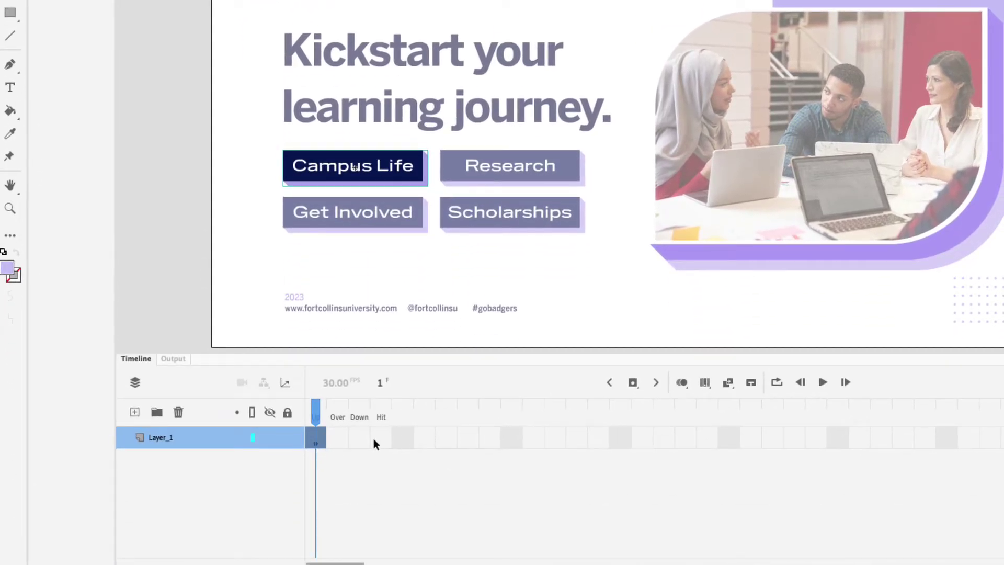
left_click(340, 442)
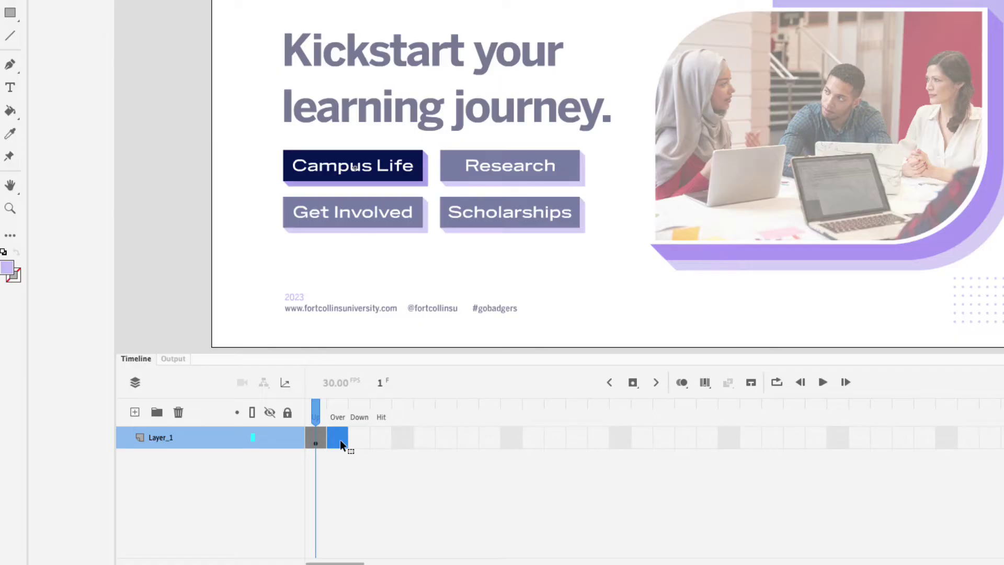
key("F6")
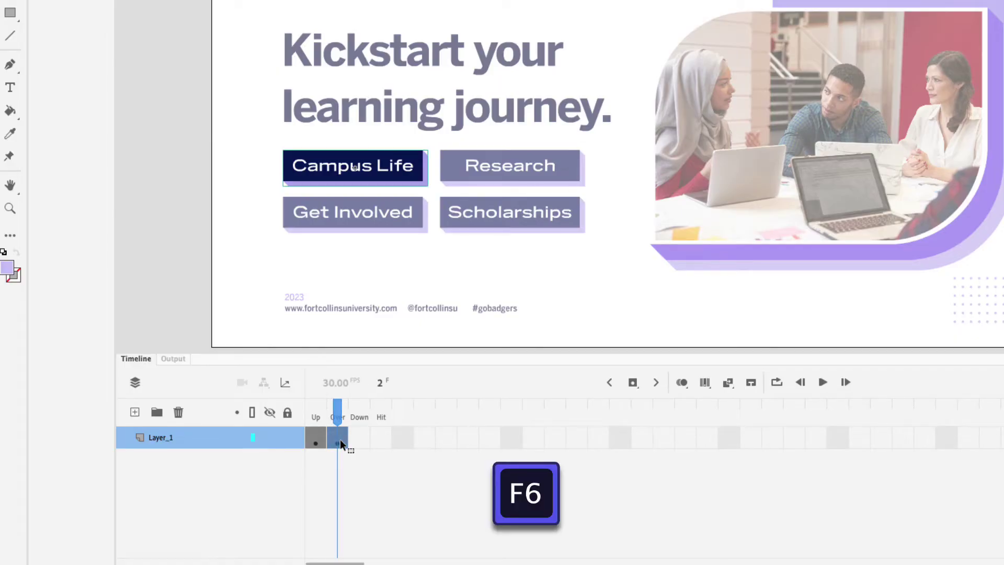
Step: Change the fill of the Campus Life button's dark rectangle in the Over state to light purple #CDC4F8, sampled from the slide's purple background block
double_click(416, 157)
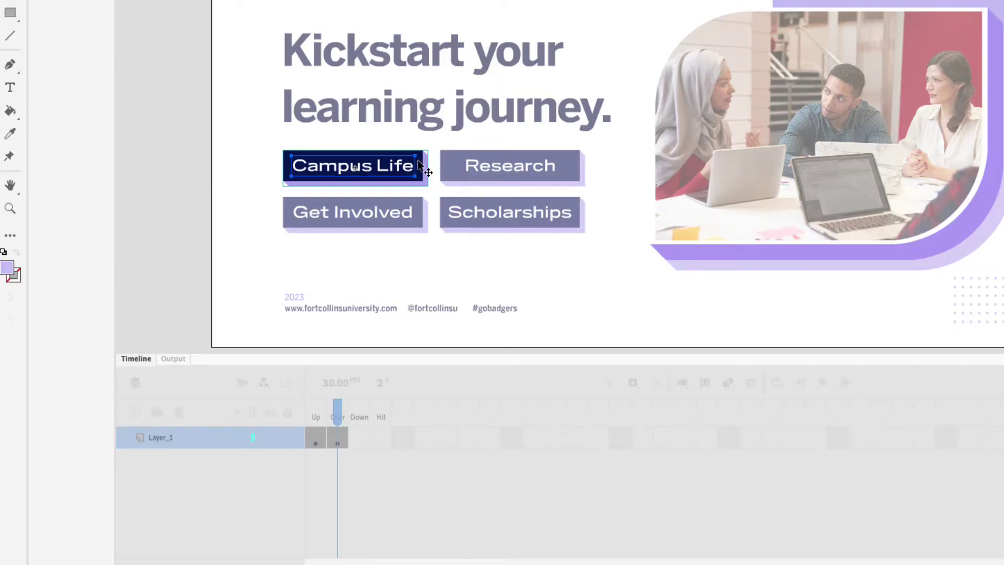
key("ctrl+a")
key("BackSpace")
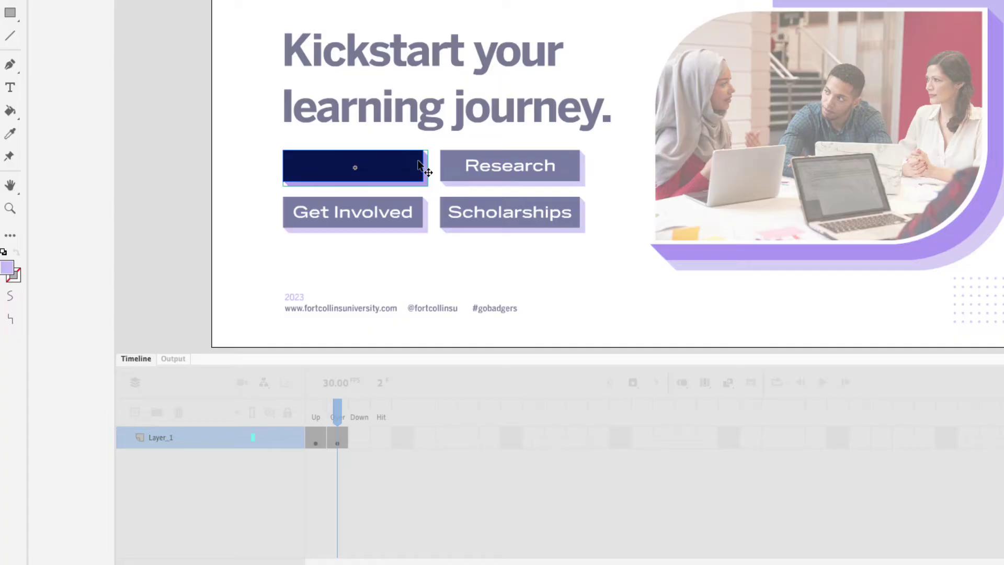
key("Escape")
left_click(418, 163)
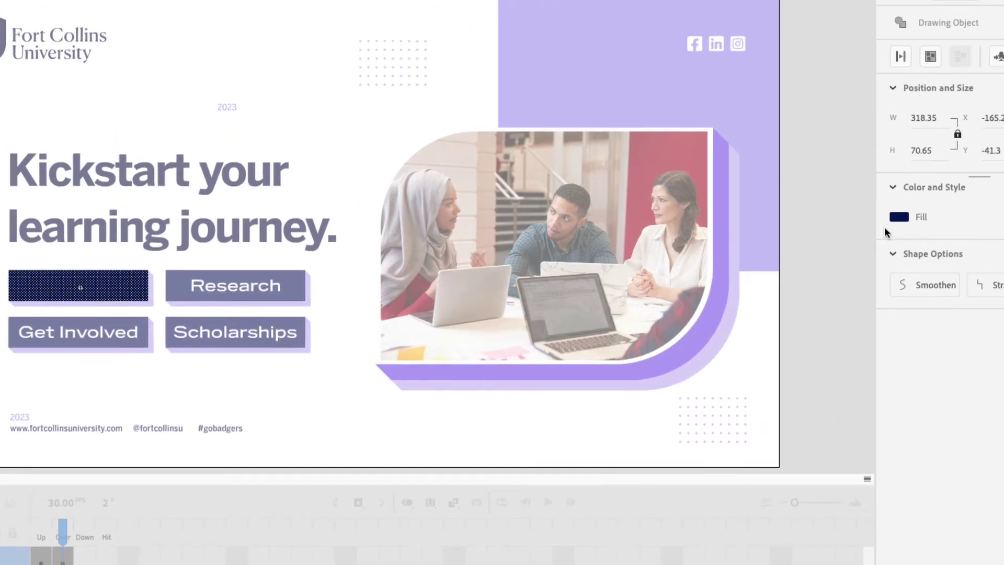
left_click(898, 219)
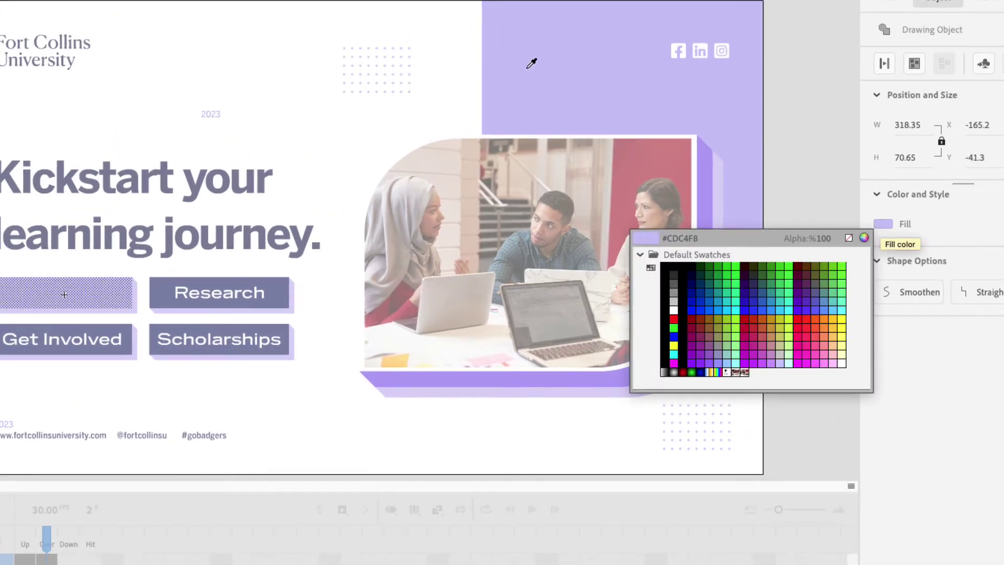
left_click(528, 67)
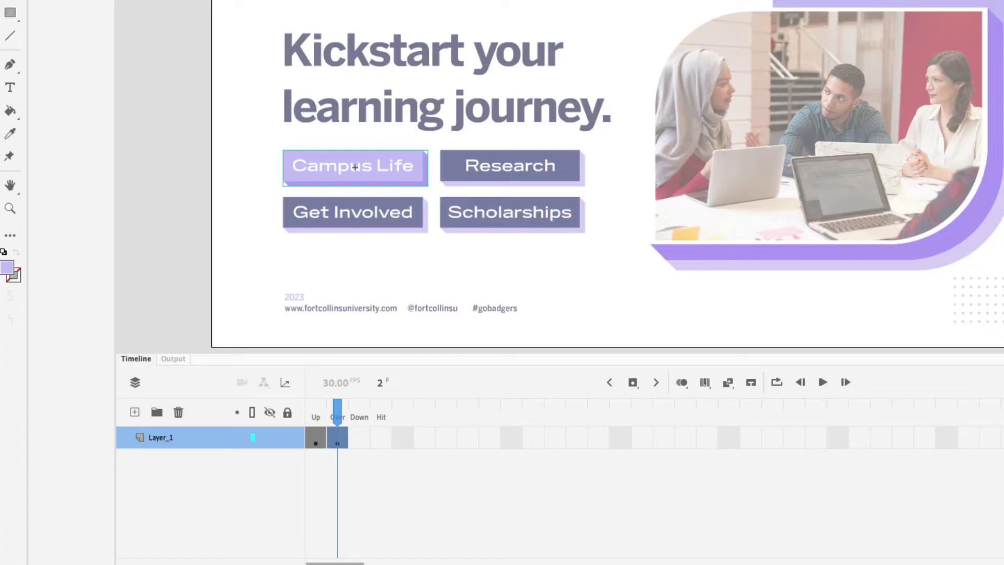
Step: Insert a keyframe at the Campus Life button's Down state and scale the button down slightly with width and height linked
left_click(360, 440)
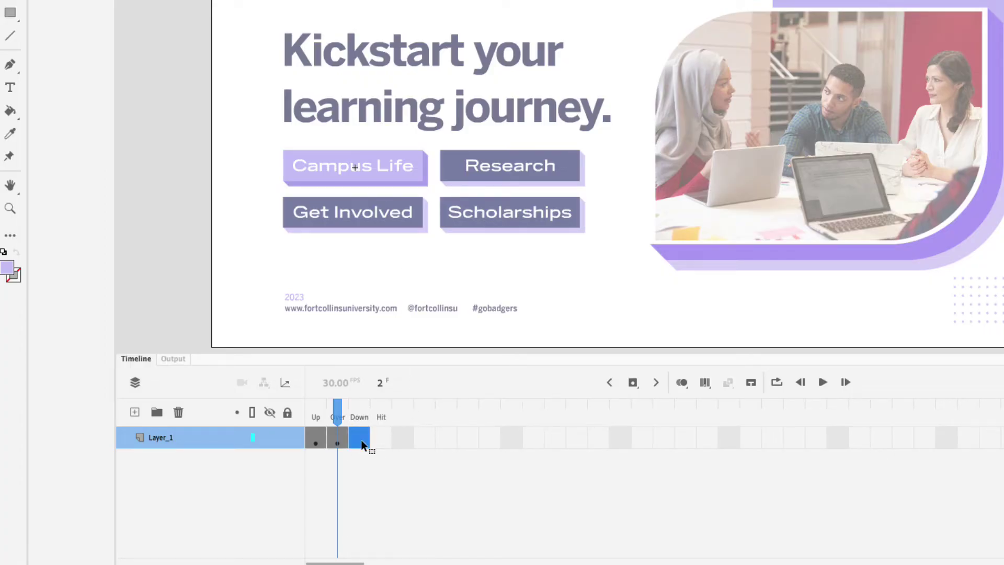
key("F6")
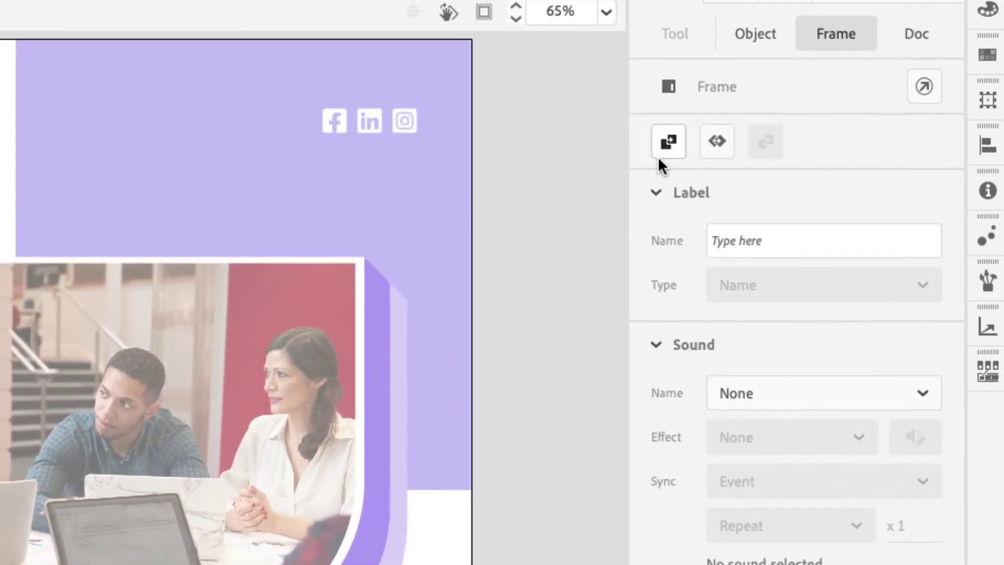
left_click(986, 103)
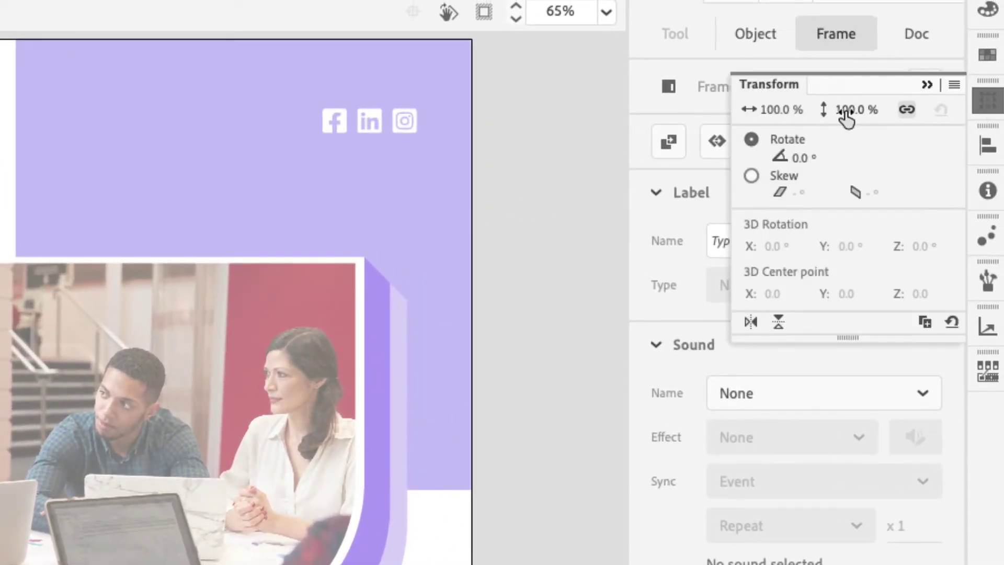
left_click(904, 116)
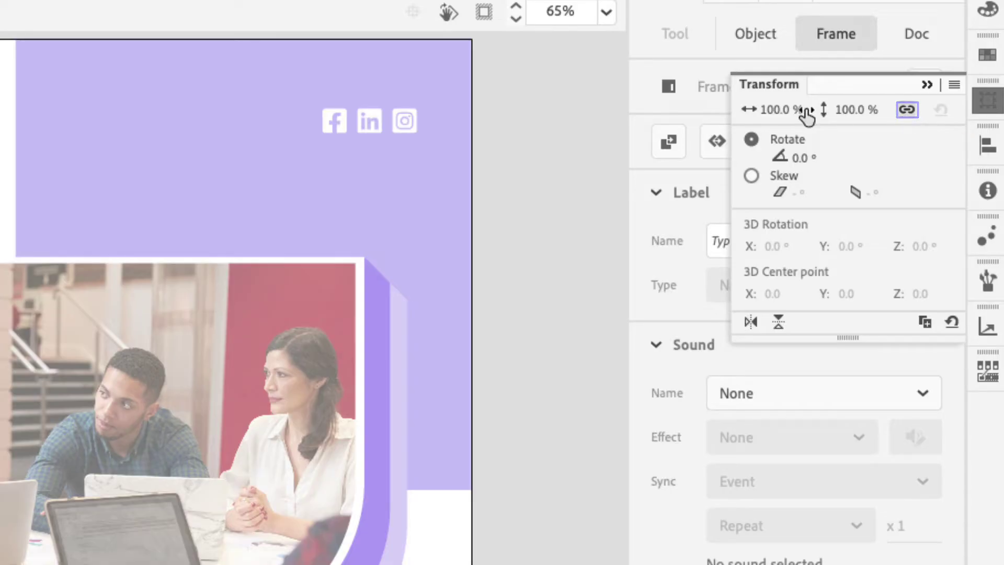
left_click_drag(773, 109, 762, 108)
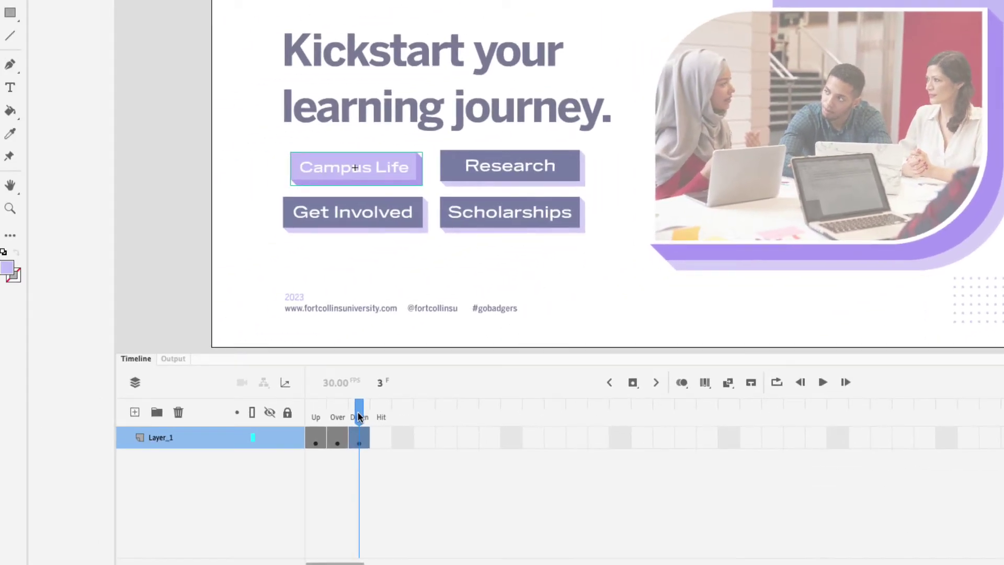
Step: Scrub through the Campus Life button's Up, Over and Down states to review them, and return to Scene 1
left_click_drag(359, 416, 316, 417)
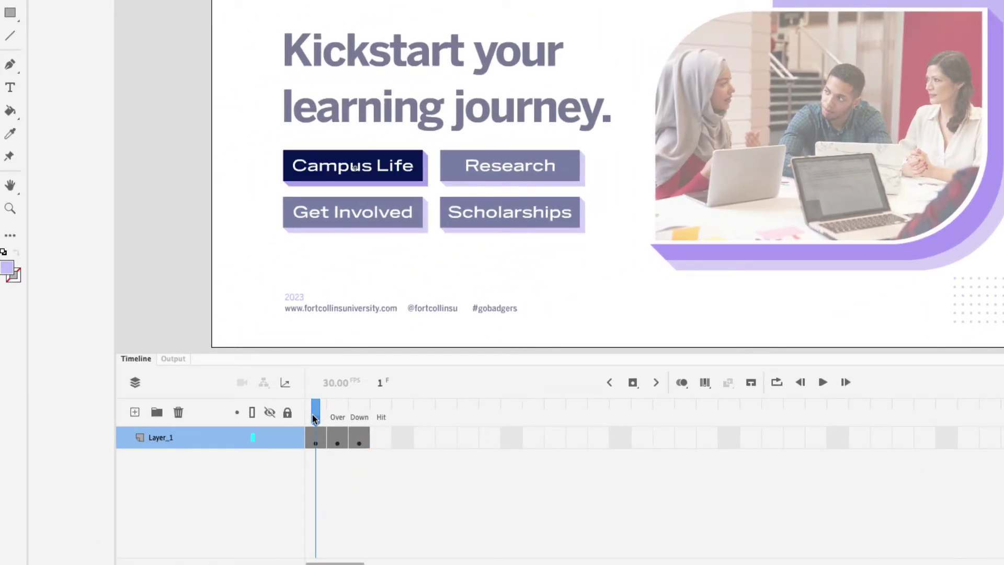
mouse_move(315, 417)
left_mouse_down()
mouse_move(356, 417)
mouse_move(324, 420)
left_mouse_up()
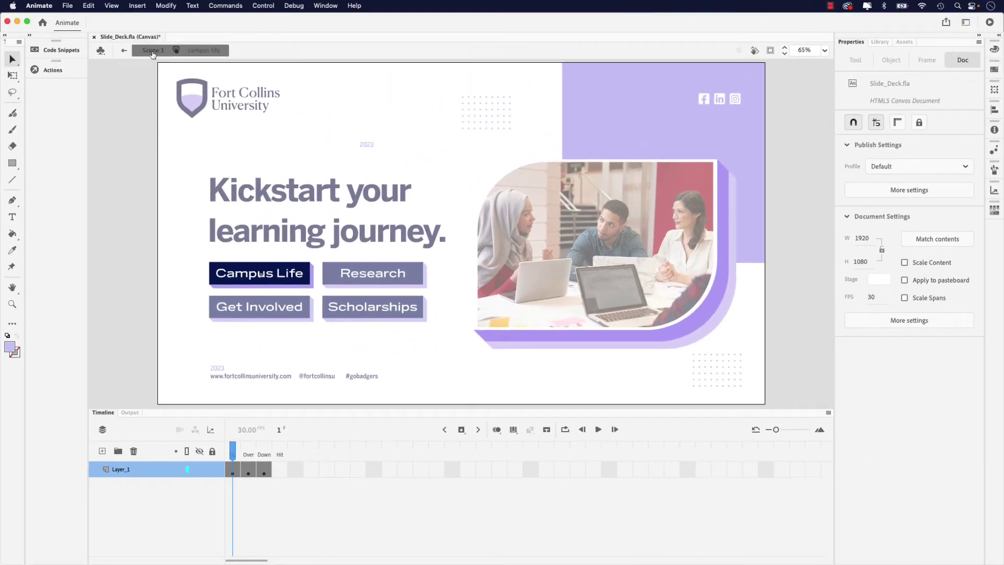
left_click(152, 51)
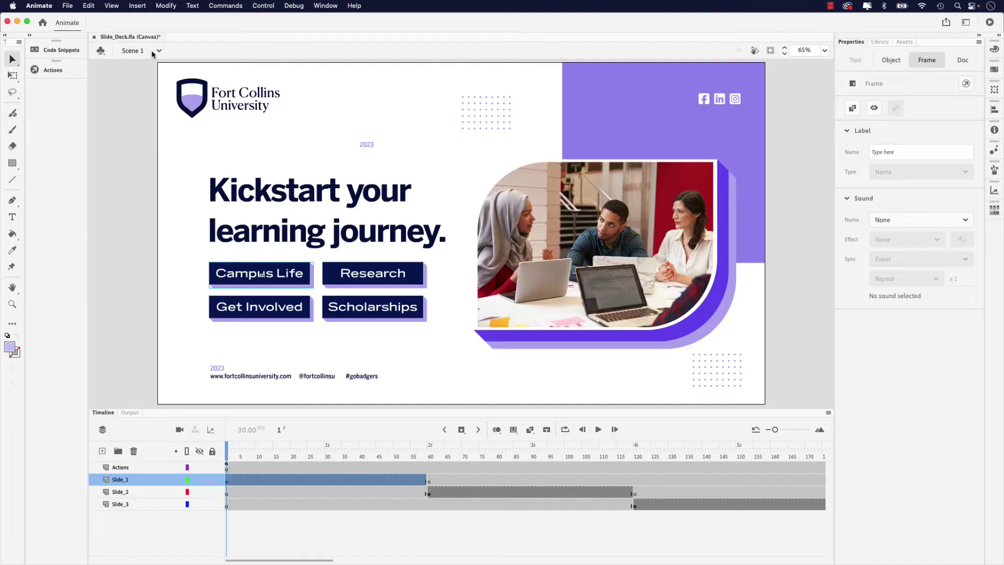
Step: Open the Research button symbol for editing and insert a keyframe at its Over state
left_click(377, 270)
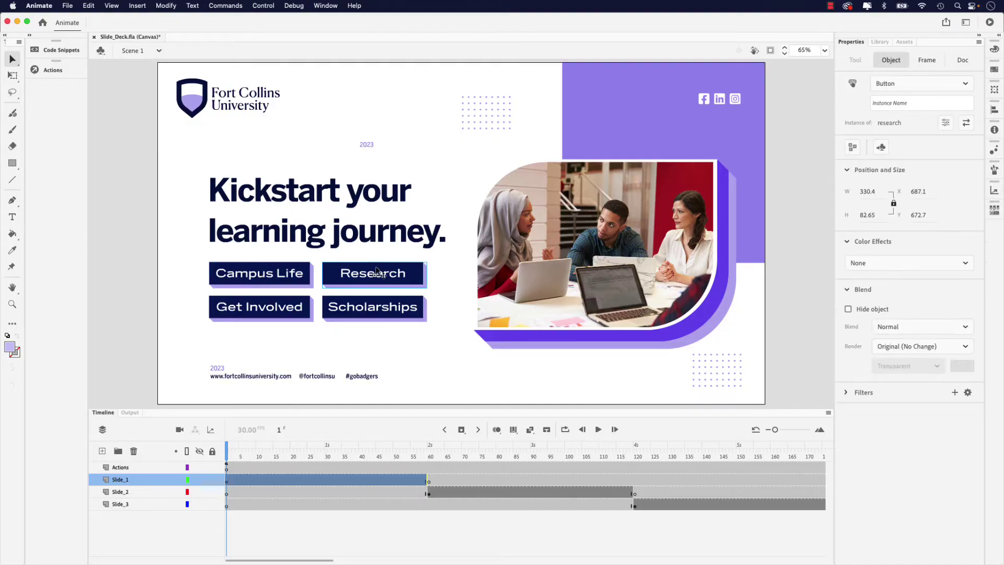
double_click(390, 270)
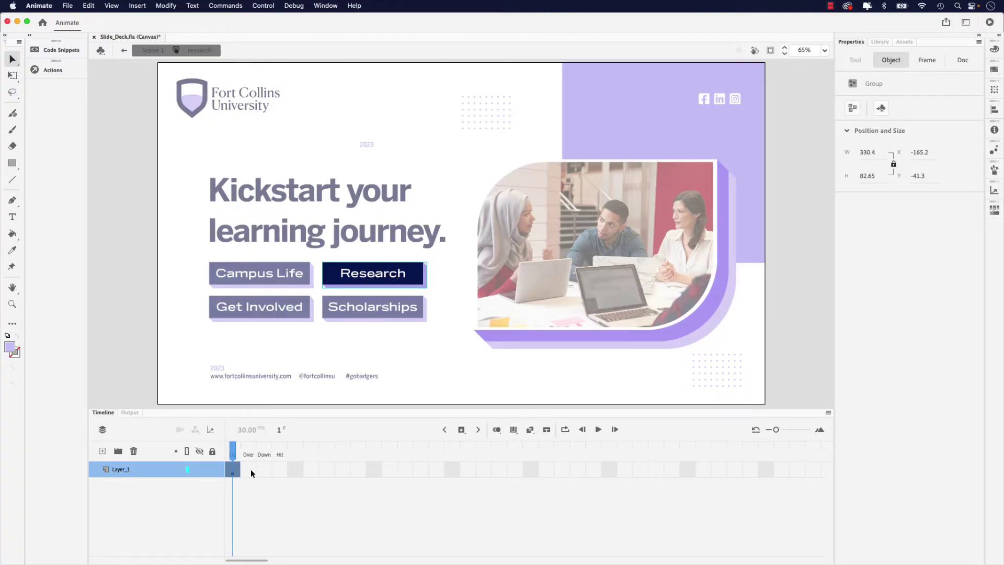
left_click(249, 469)
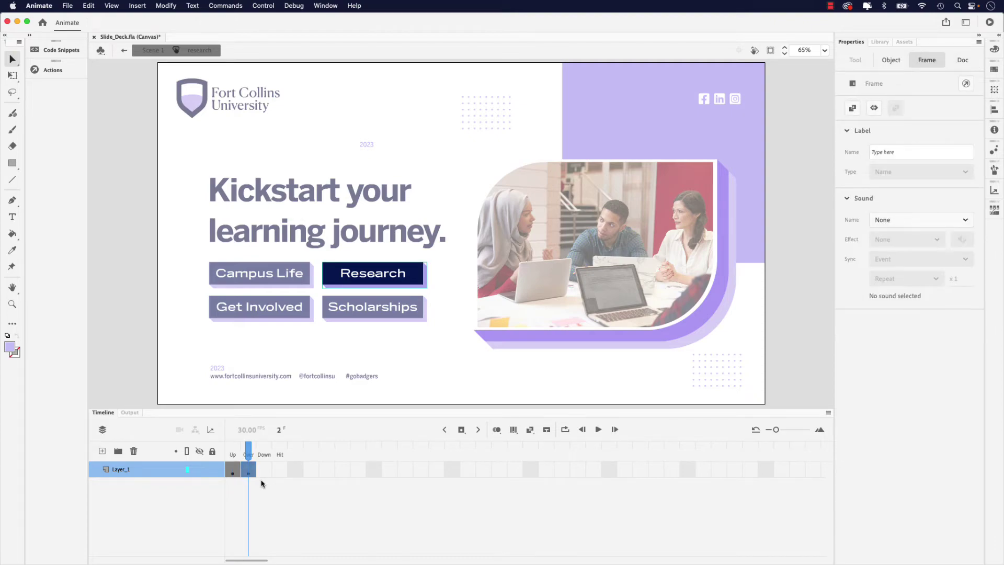
Step: Change the fill of the Research button's dark rectangle in the Over state to light purple #CDC4F8, sampled from the slide's purple background block
double_click(421, 276)
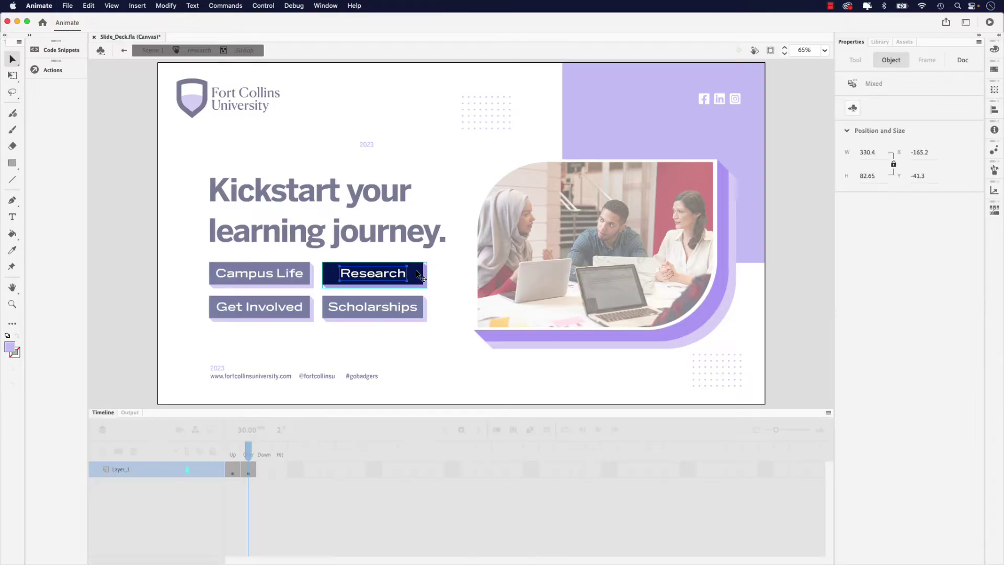
double_click(418, 274)
double_click(418, 274)
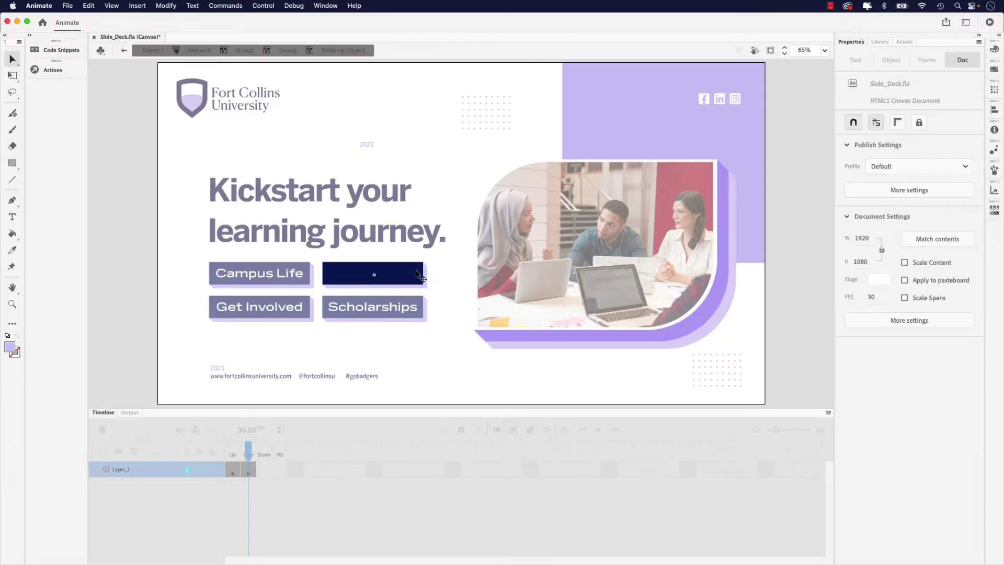
left_click(418, 274)
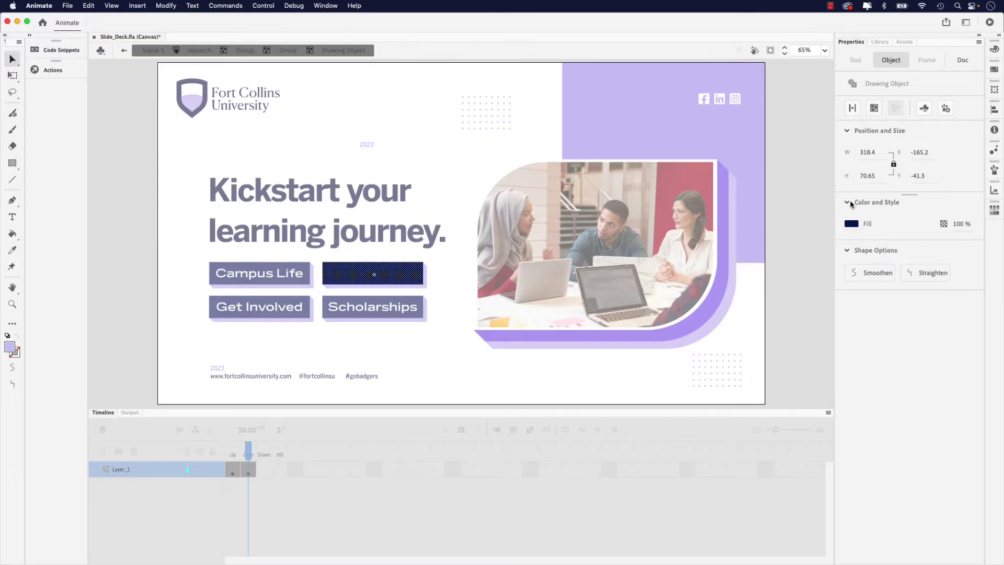
left_click(852, 224)
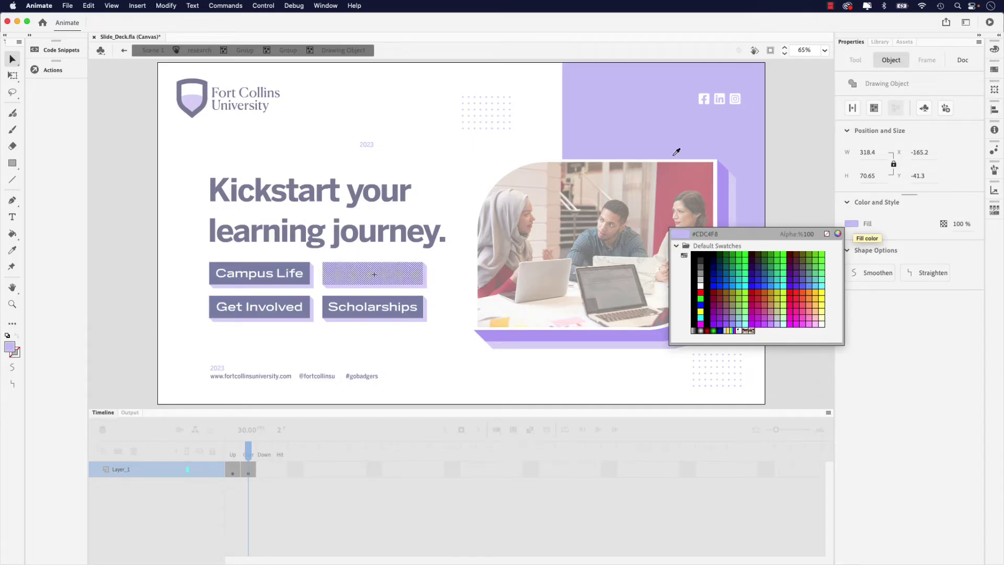
left_click(615, 128)
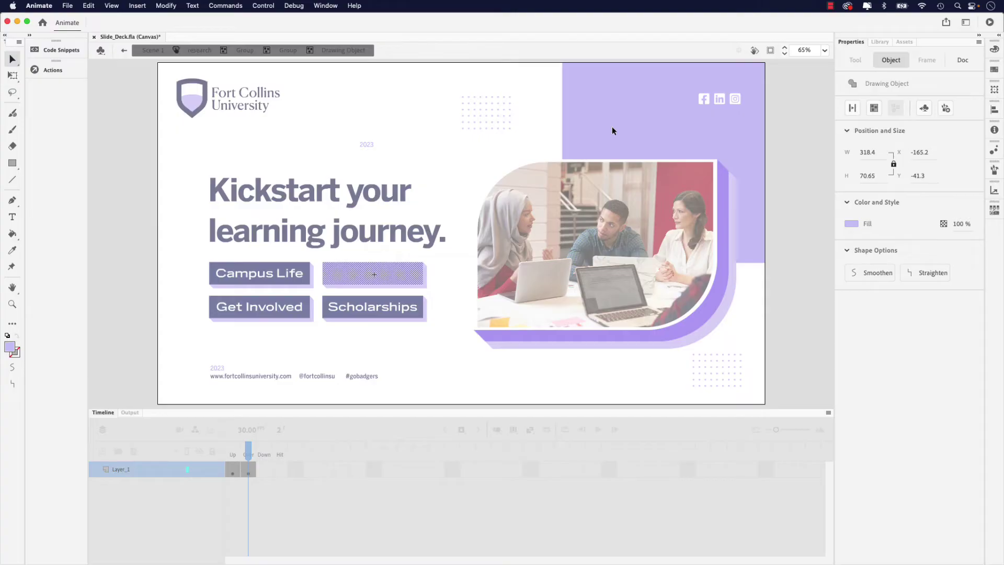
left_click(200, 51)
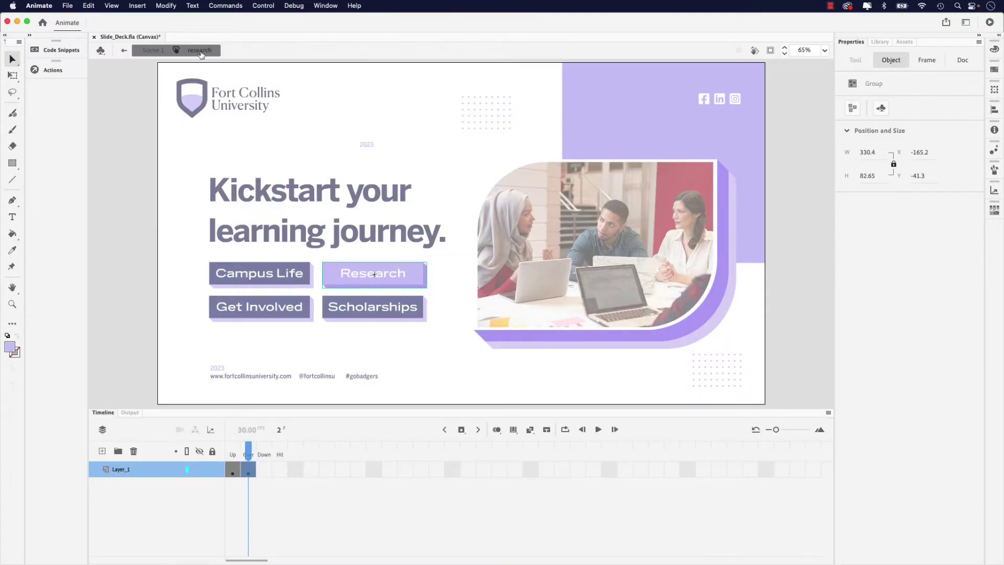
Step: Insert a keyframe at the Research button's Down state, scale the button to 90% in width and height, and return to Scene 1
left_click(264, 471)
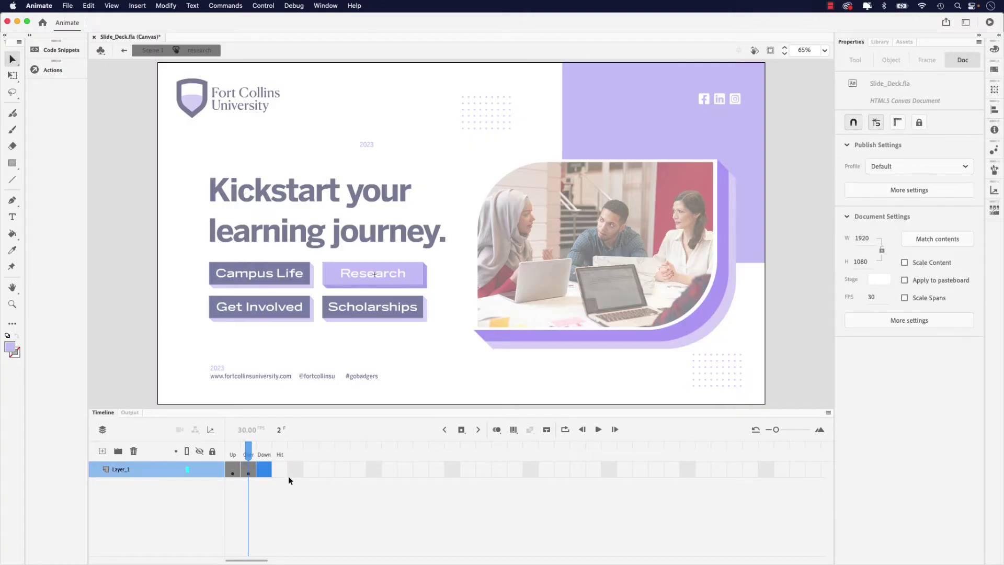
key("F6")
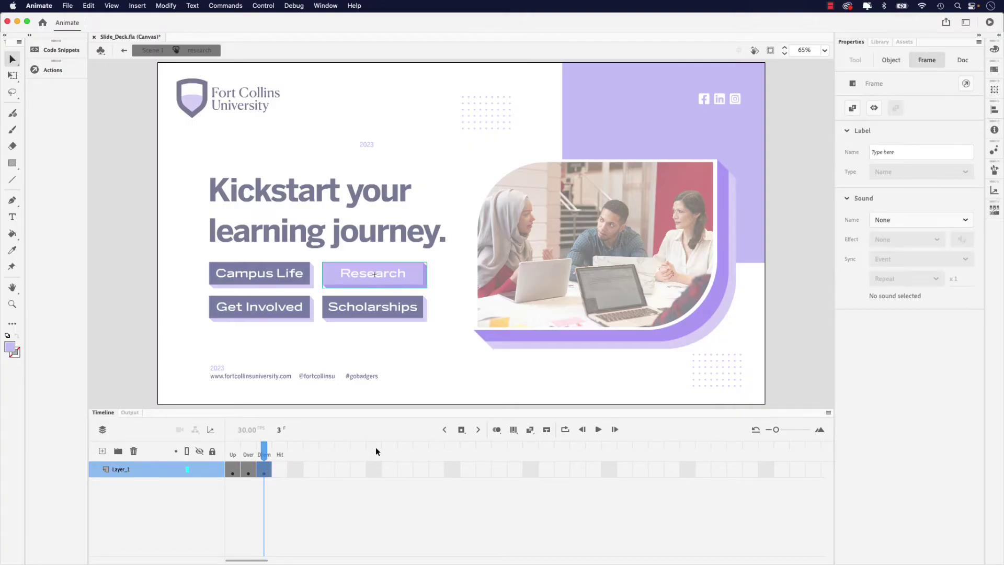
left_click(995, 90)
key("Down")
key("Down")
key("Down")
key("Down")
key("Down")
key("Down")
key("Down")
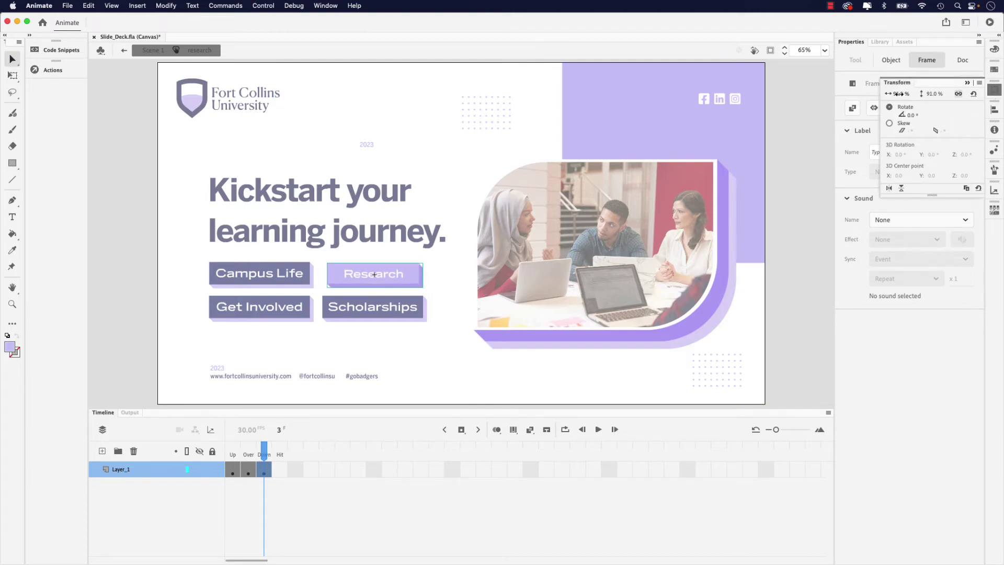
key("Up")
key("Up")
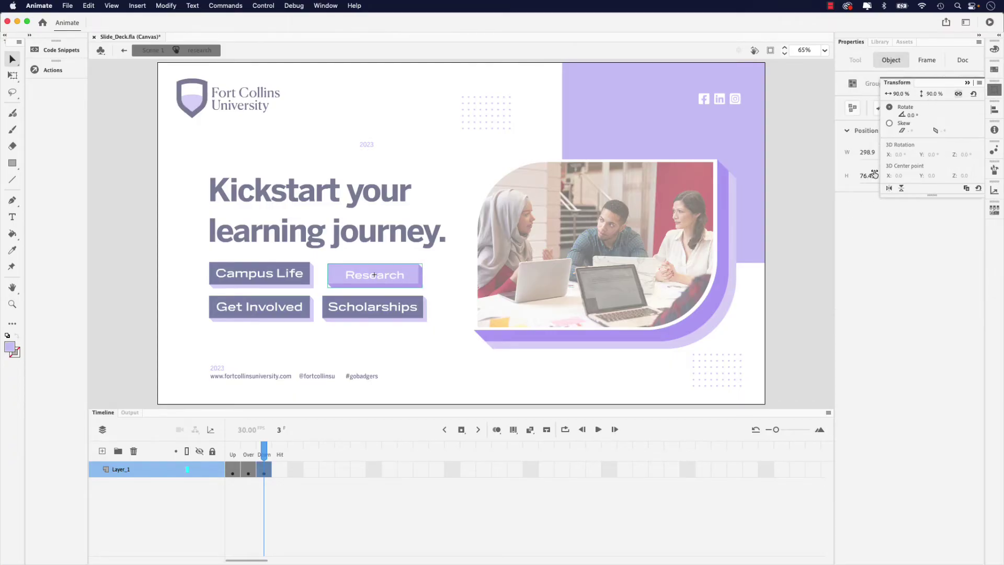
left_click_drag(264, 453, 237, 455)
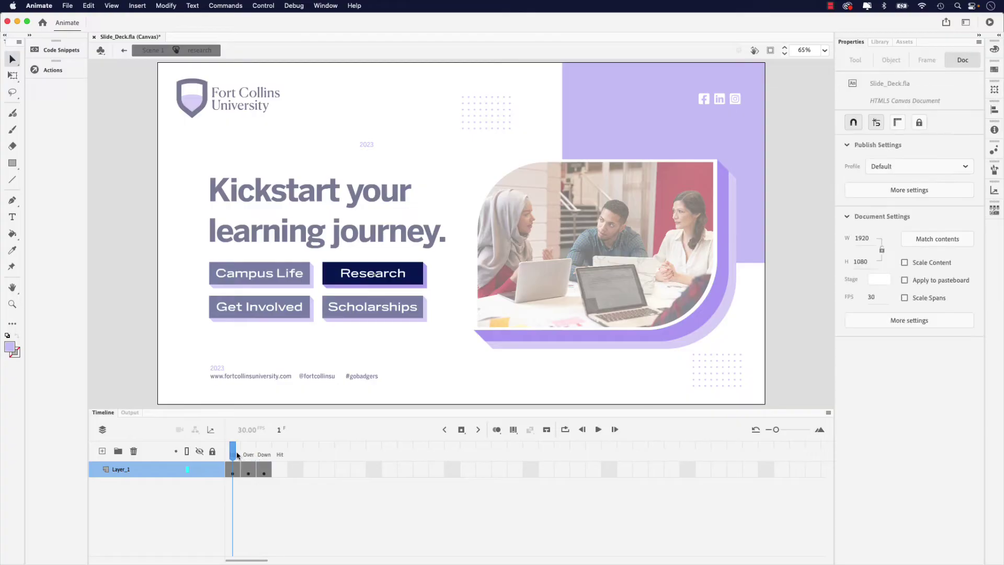
left_click(147, 50)
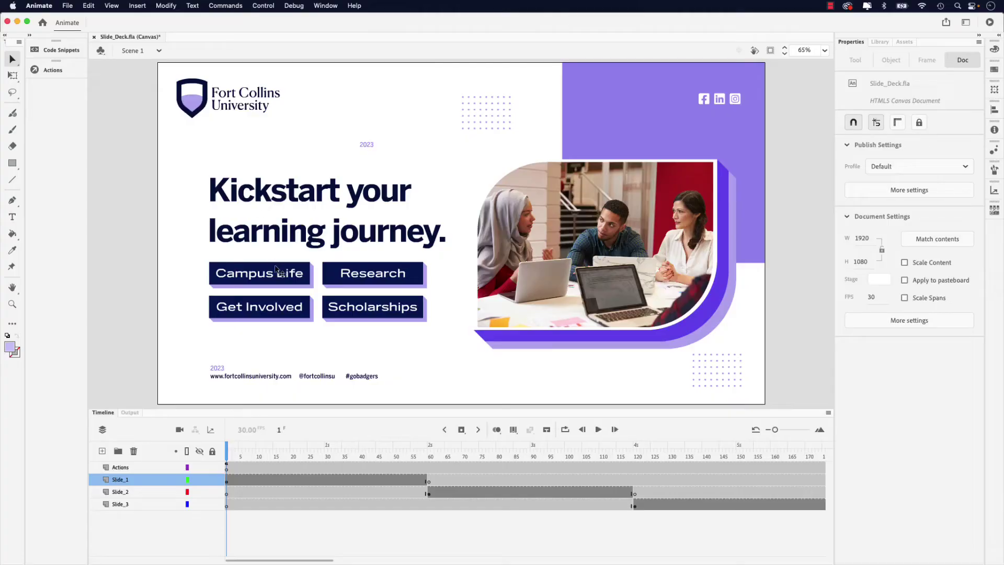
Step: Give the Campus Life button on the first slide the instance name campus_btn
left_click(277, 267)
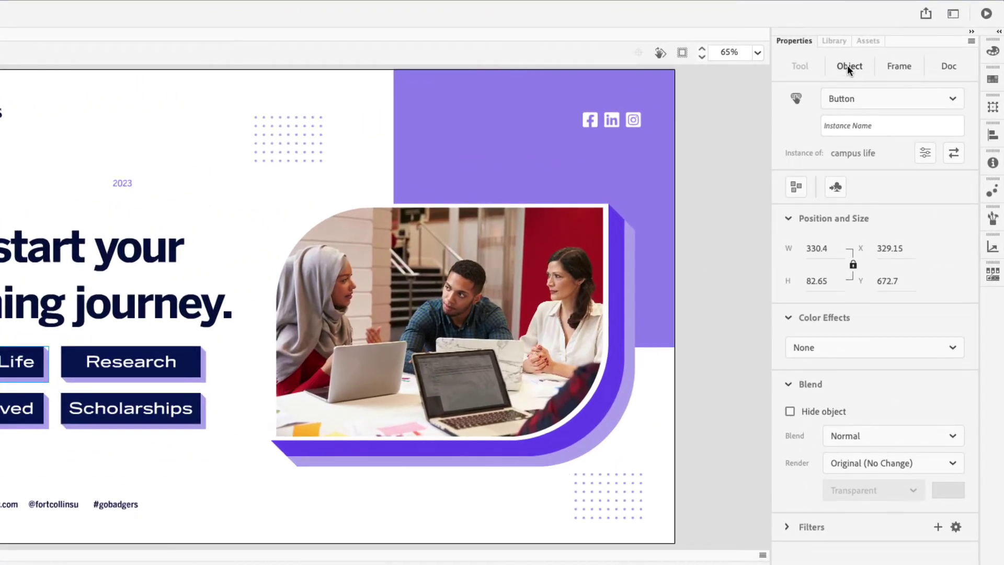
left_click(882, 126)
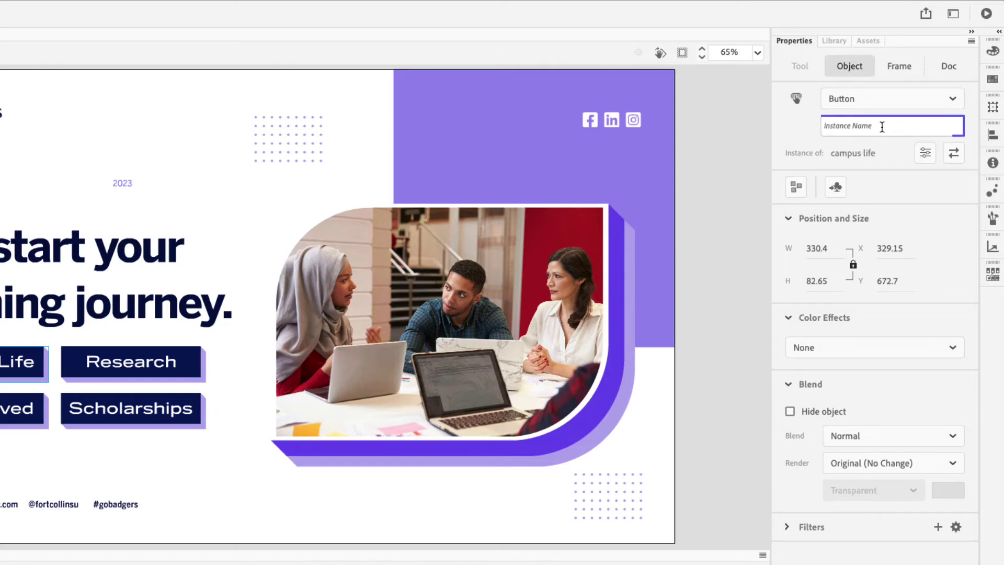
type("campus_btn")
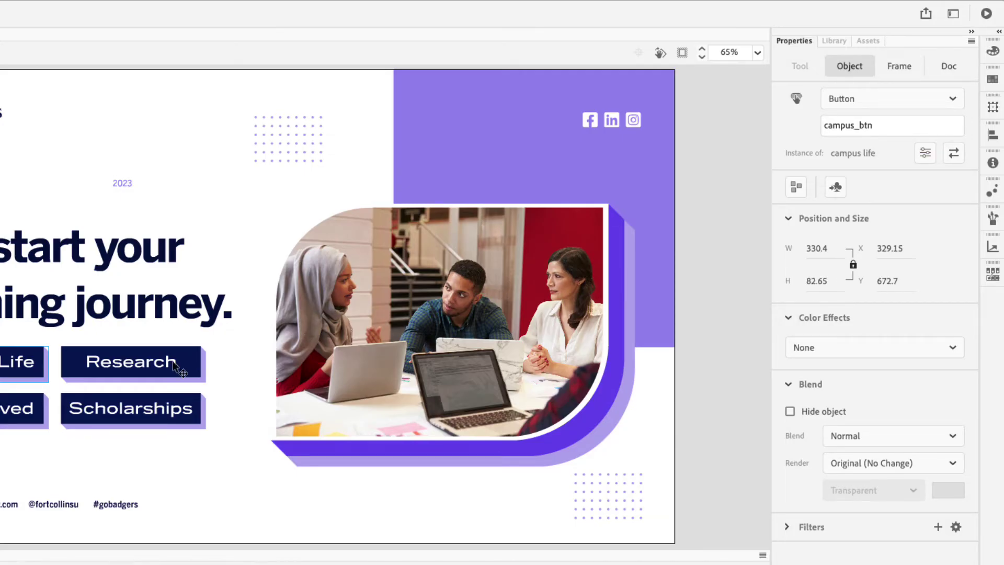
Step: Give the Research button the instance name research_btn
left_click(189, 365)
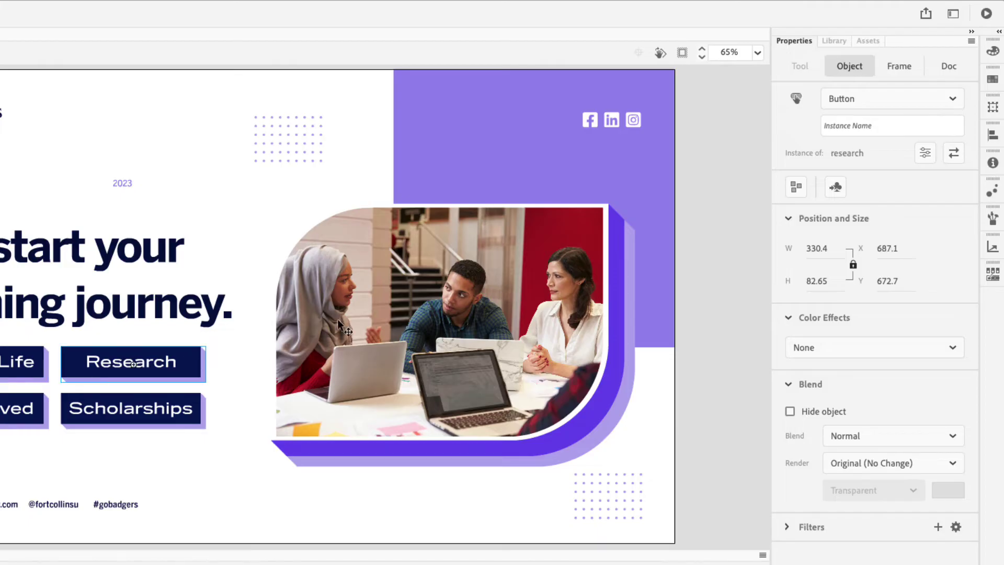
left_click(845, 125)
type("re")
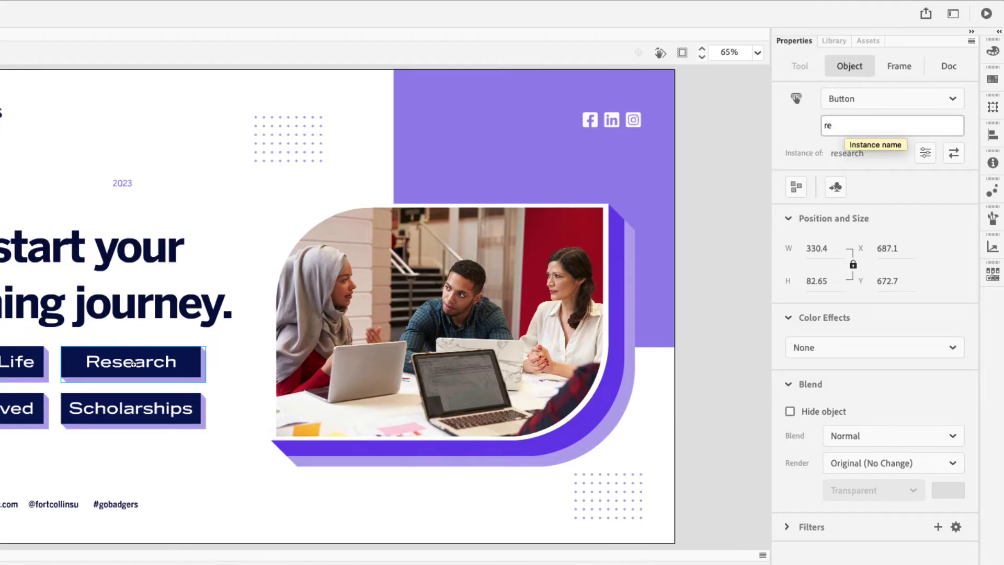
type("search_btn")
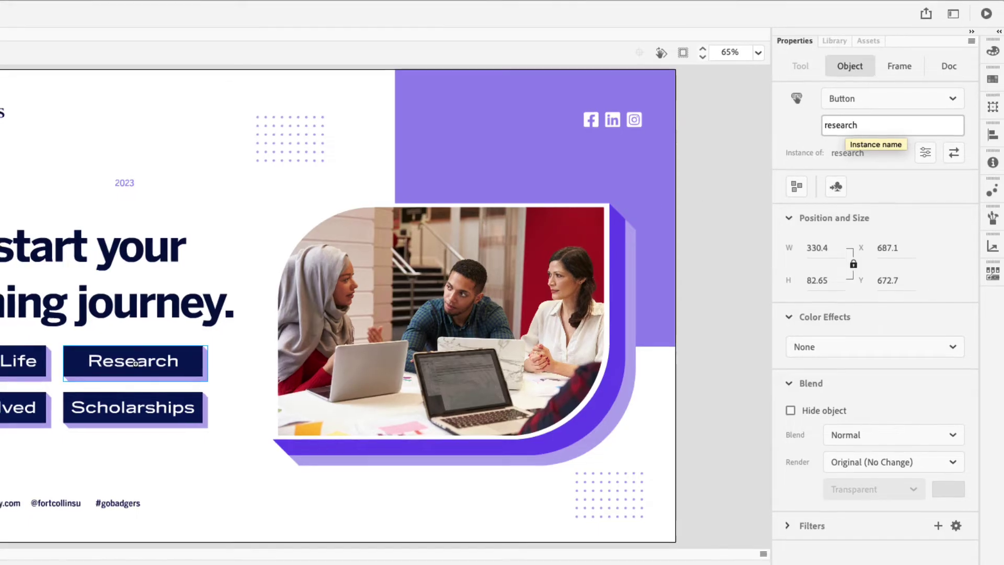
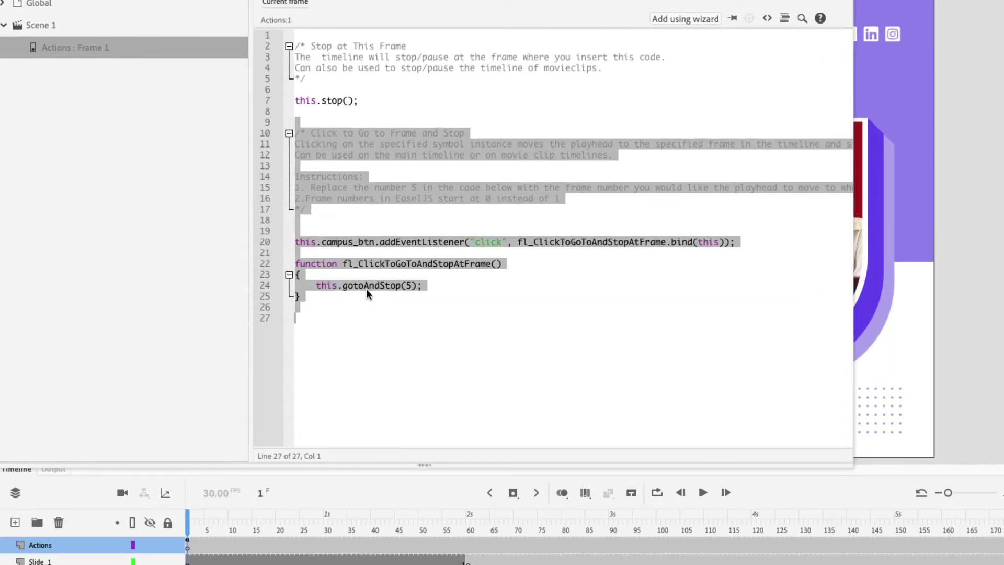
Step: Set the gotoAndStop frame in campus_btn's click function to 61 and close the script editor
left_click(411, 286)
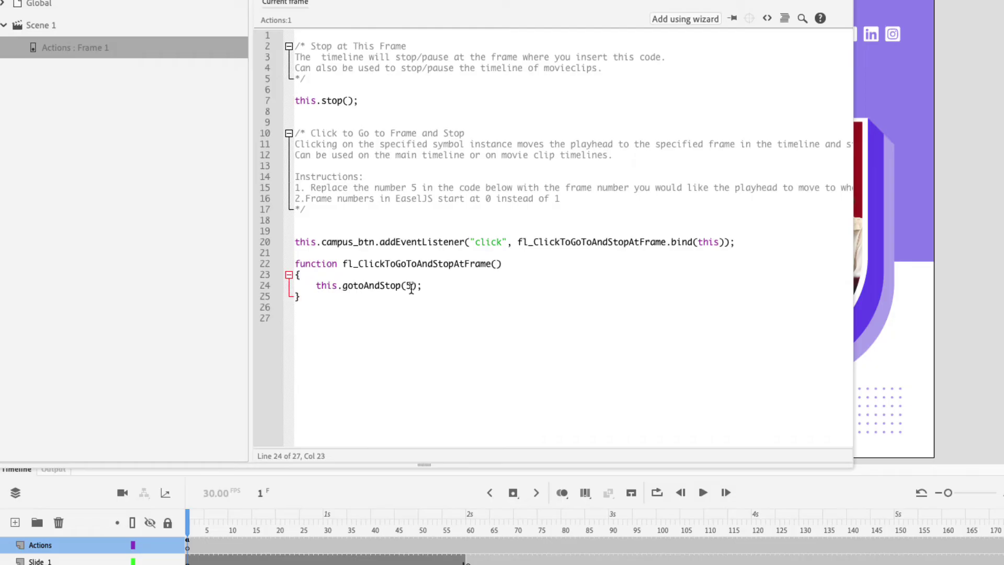
key("BackSpace")
type("61")
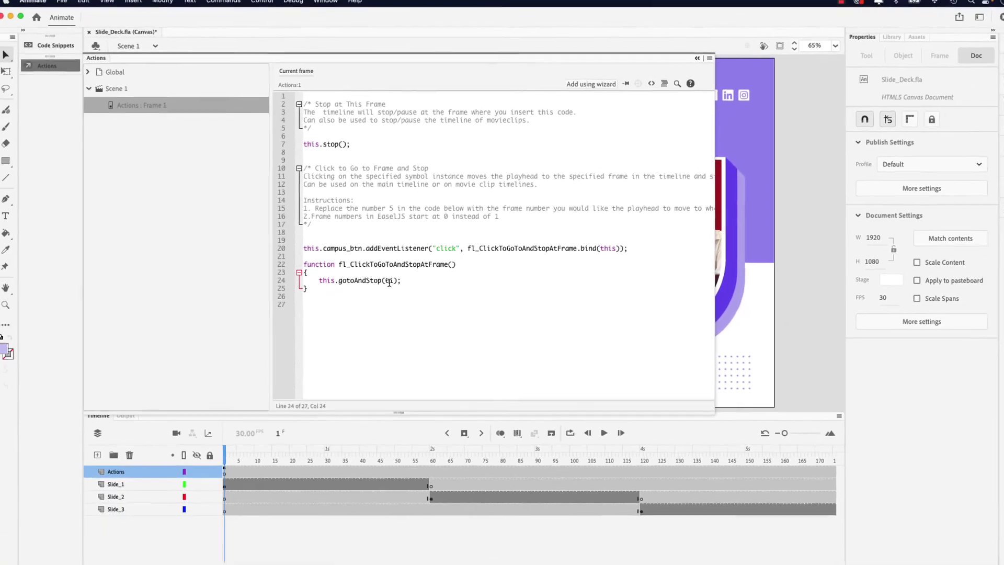
left_click(62, 71)
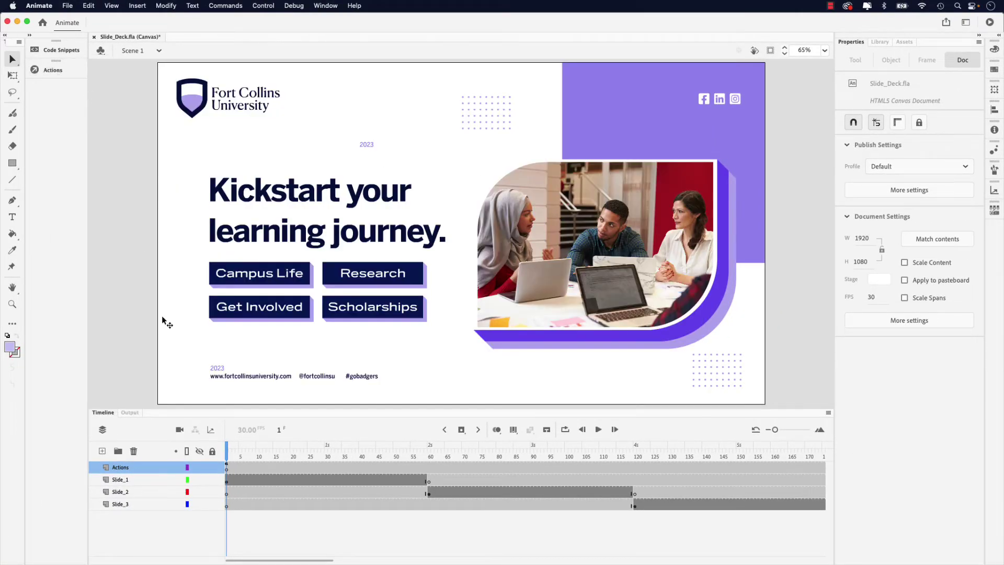
Step: Add the HTML5 Canvas "Click to Go to Frame and Stop" code snippet to the Research button
left_click(373, 272)
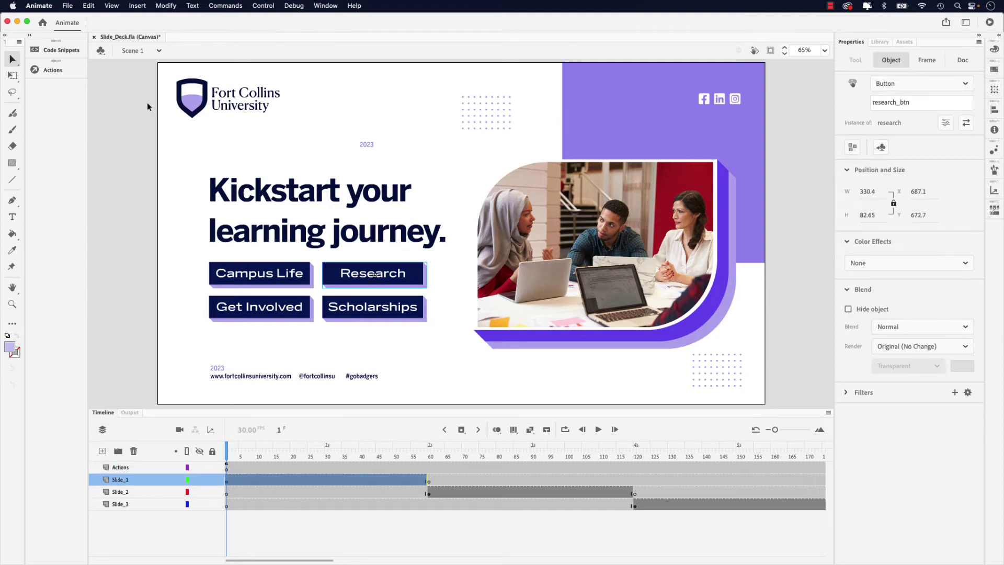
left_click(74, 51)
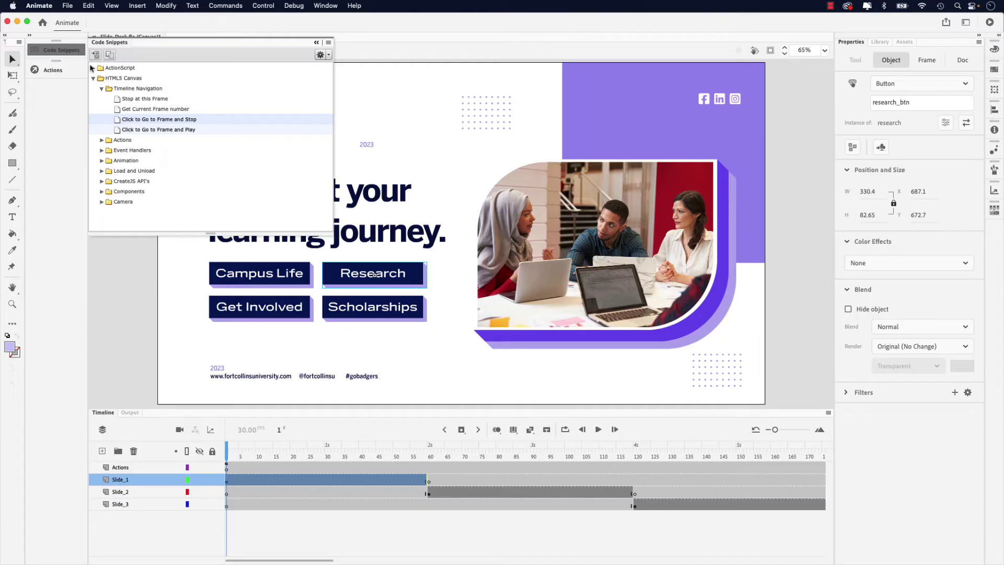
double_click(182, 119)
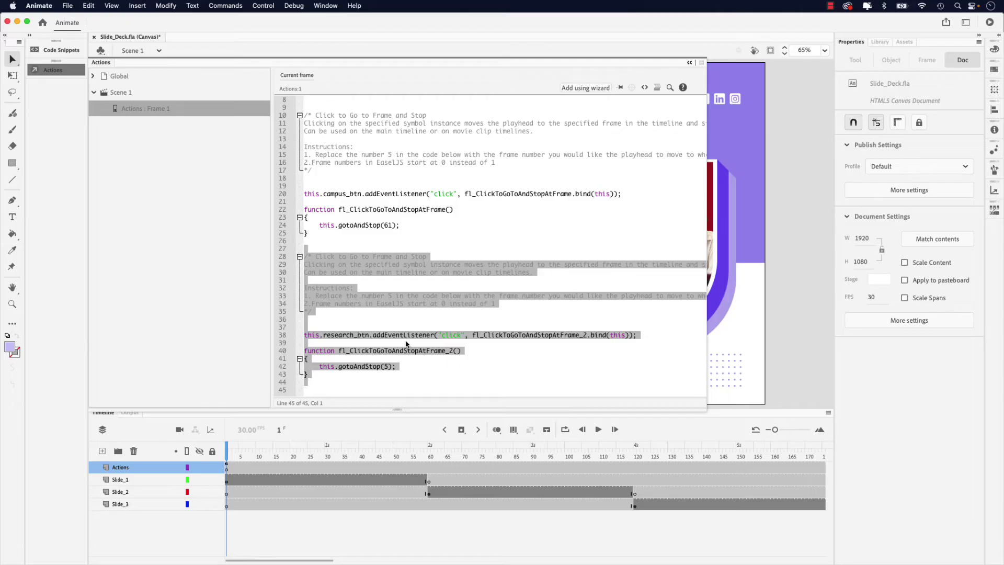
Step: Set the gotoAndStop frame in research_btn's click function to 121 and close the script editor
left_click(388, 367)
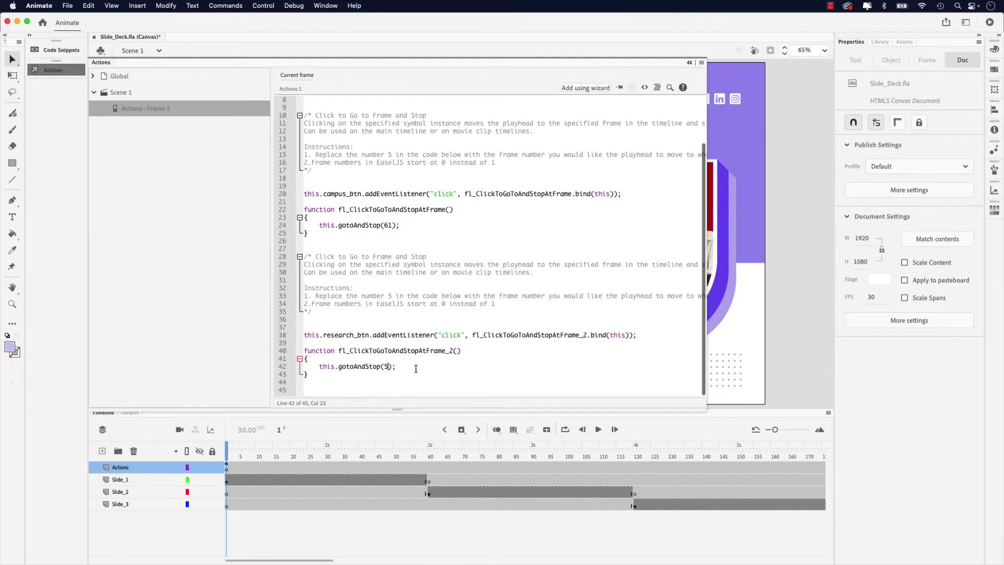
key("BackSpace")
type("121")
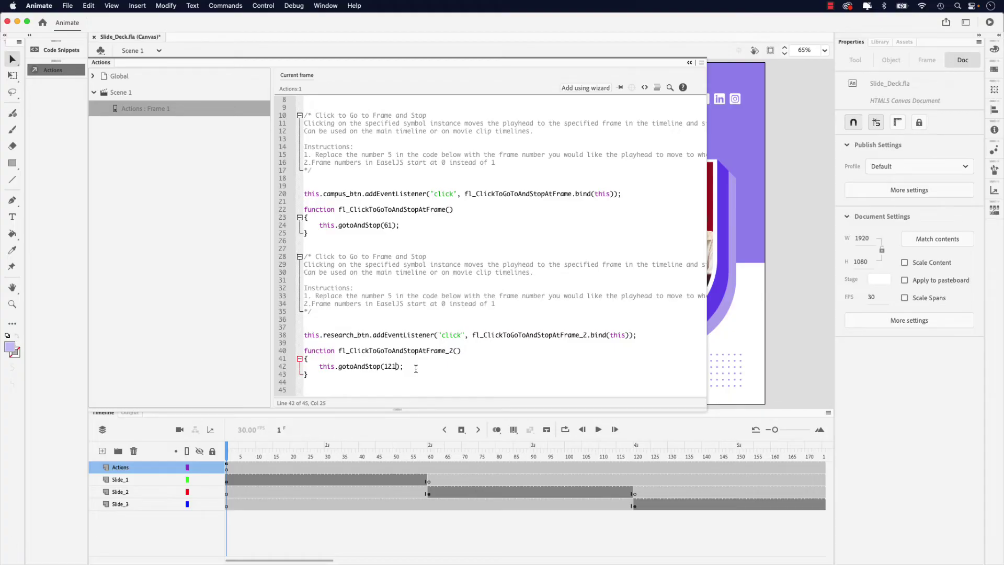
left_click(52, 70)
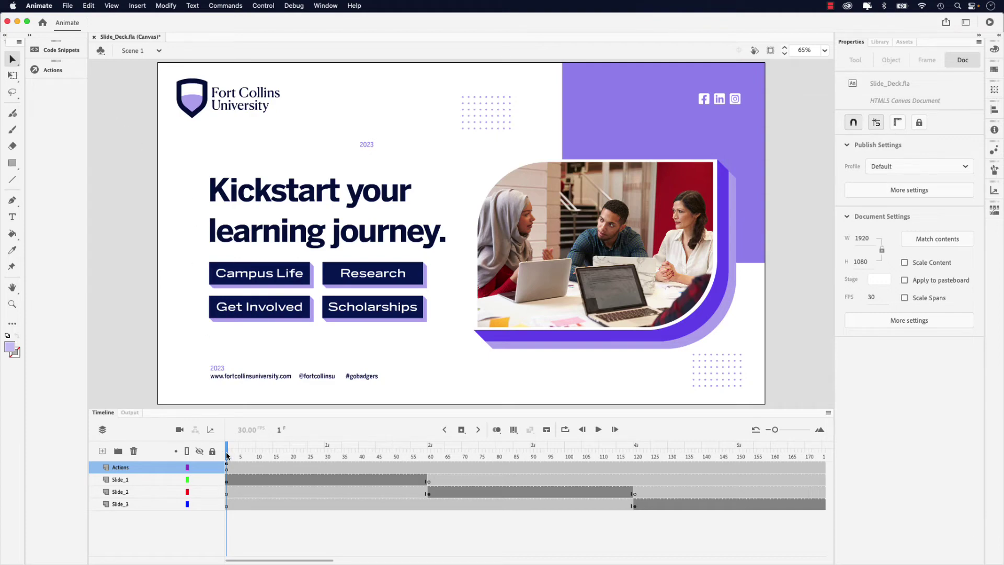
Step: Check the Index graphics on the second and third slides, and convert the one at frame 60 to a button symbol named index 1
left_click_drag(226, 455, 431, 452)
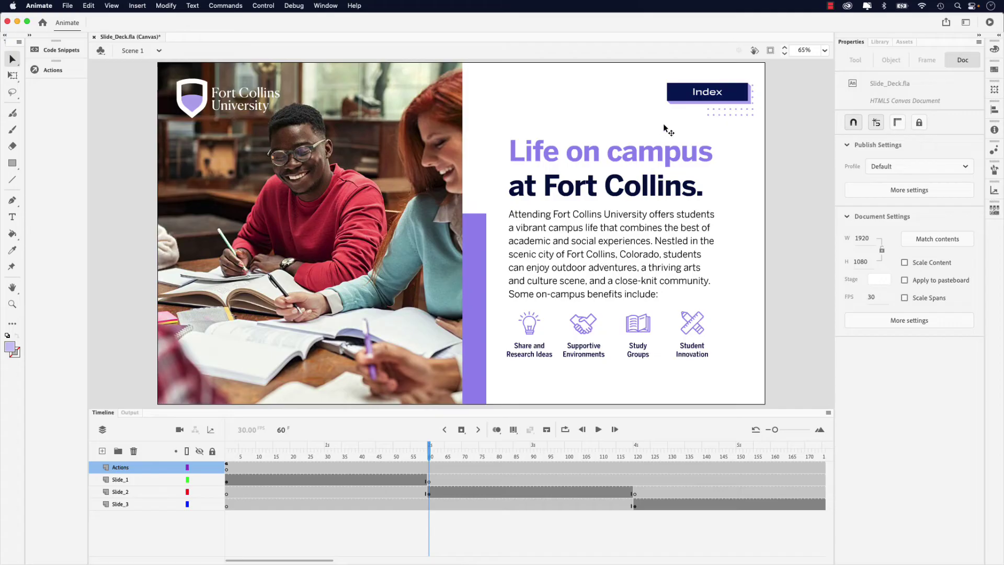
left_click(683, 97)
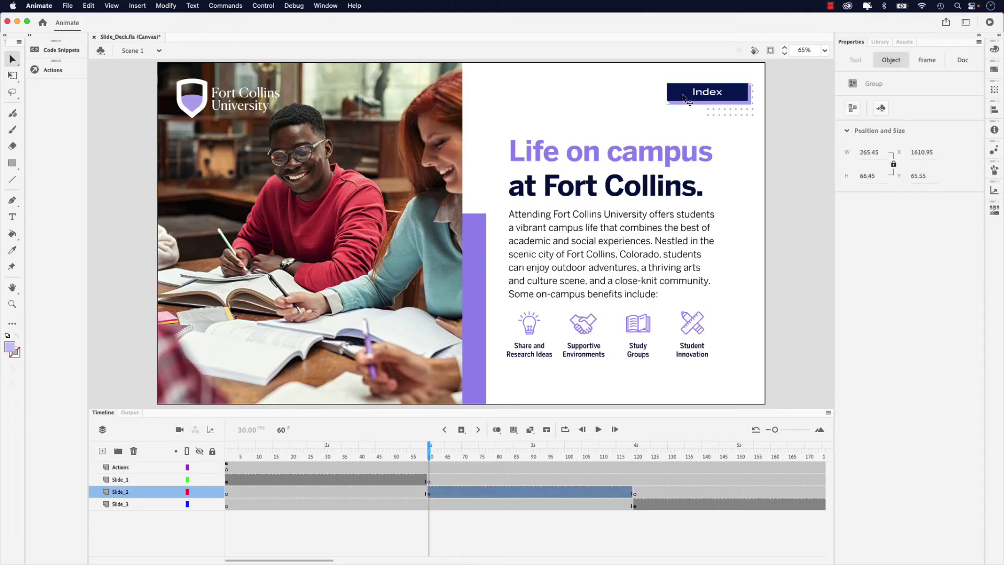
left_click_drag(431, 458, 635, 462)
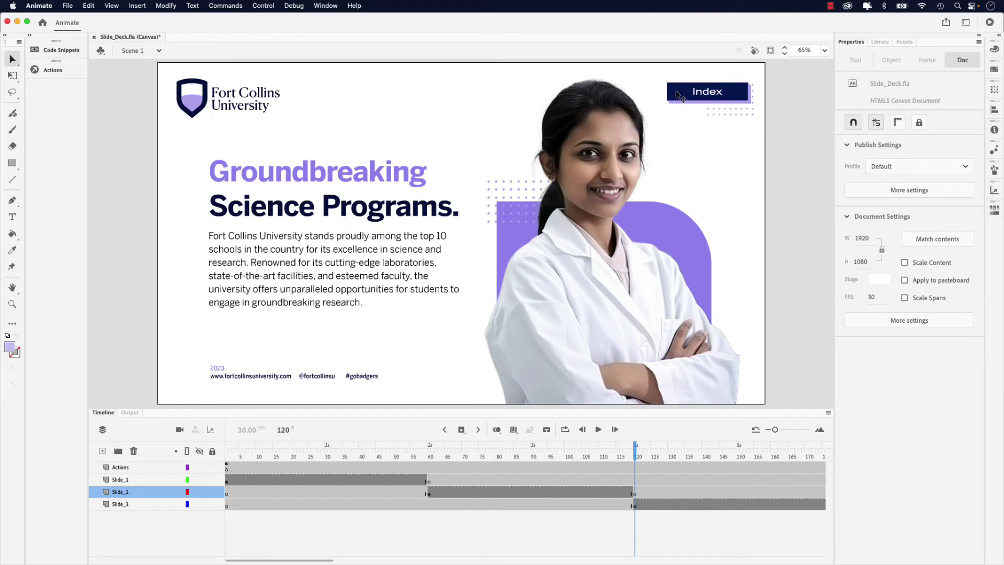
left_click_drag(636, 457, 430, 457)
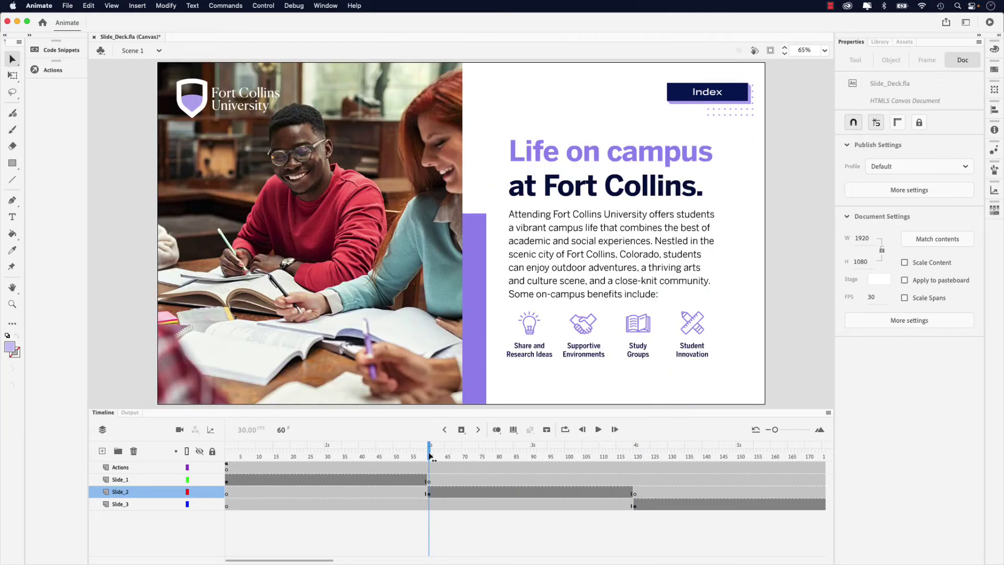
left_click(681, 94)
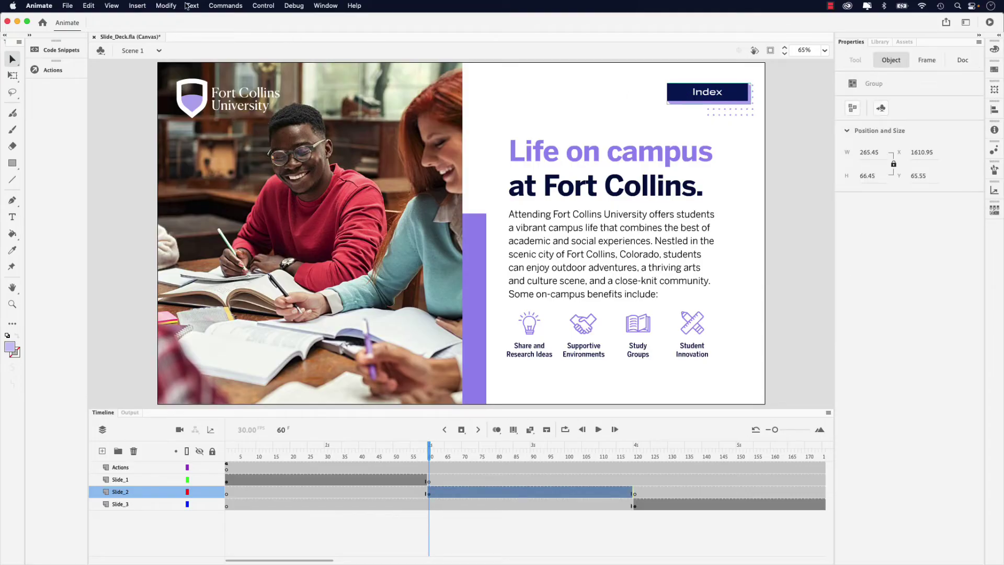
left_click(166, 5)
left_click(228, 37)
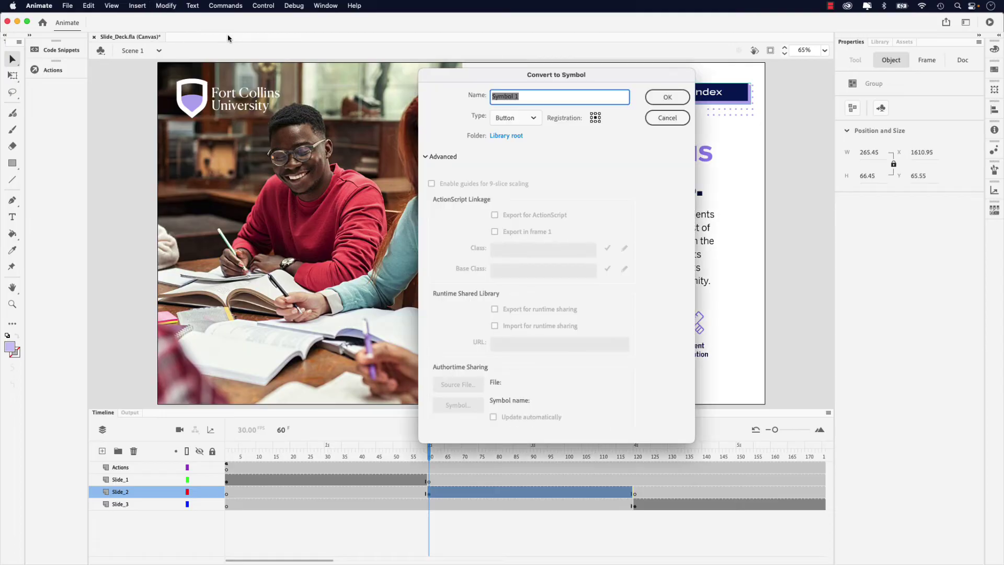
type("index")
left_click(667, 97)
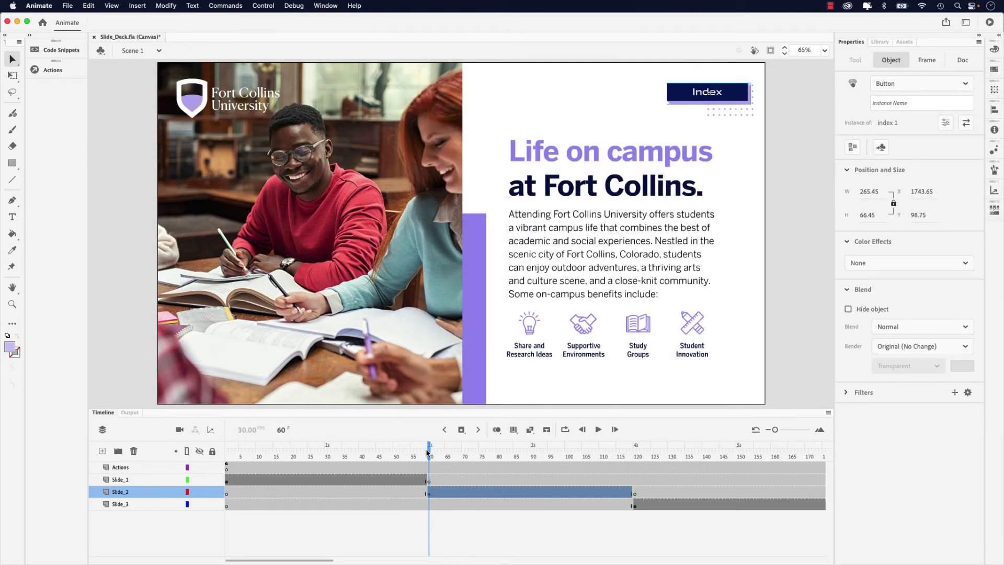
Step: Convert the Index graphic on the third slide, at frame 120, to a button symbol named index 2
left_click_drag(429, 452, 636, 451)
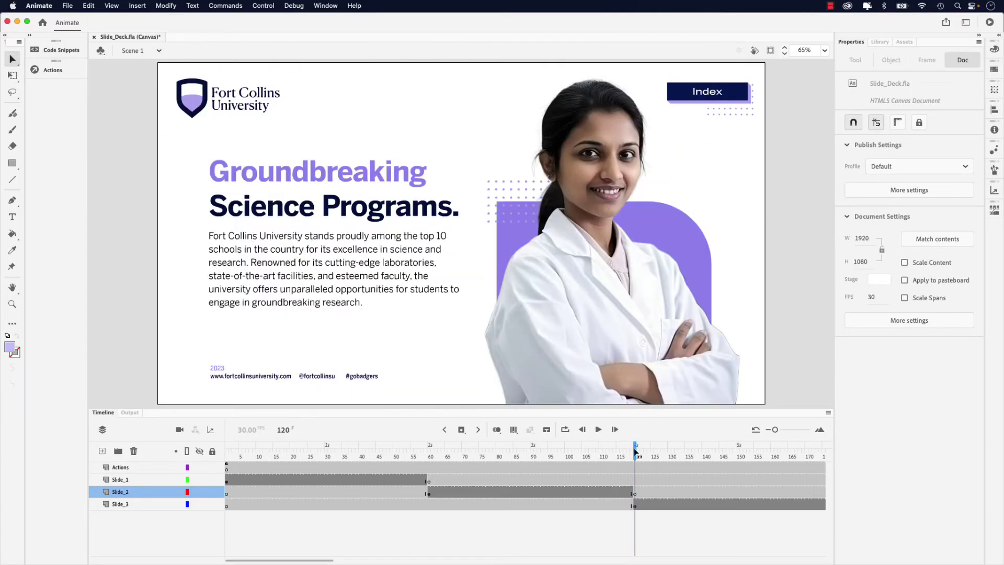
left_click(688, 94)
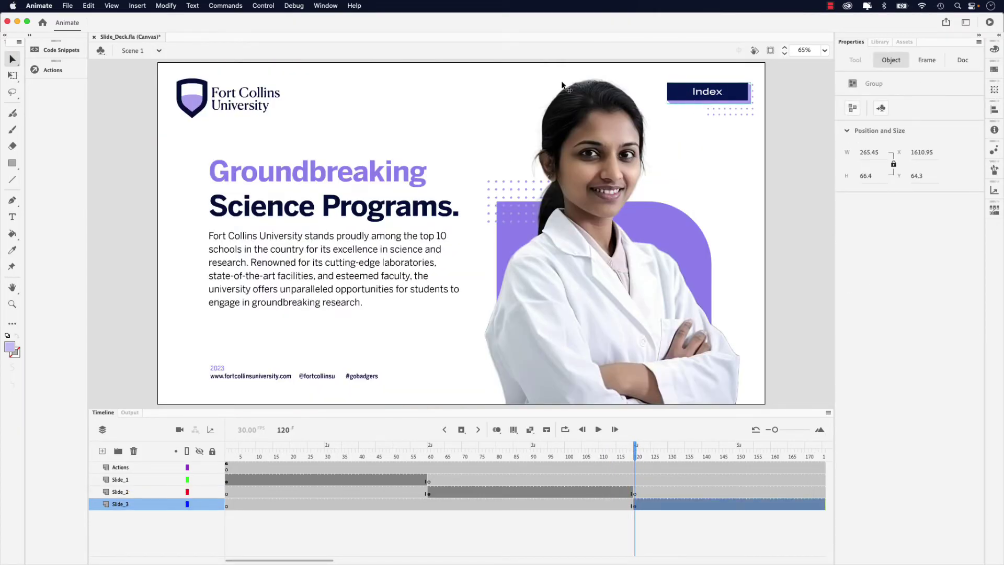
left_click(165, 6)
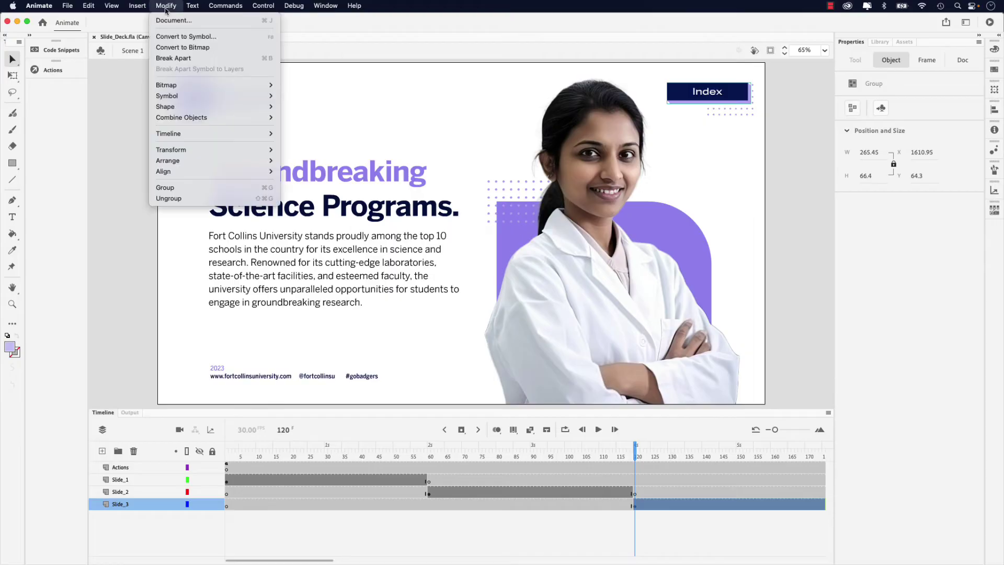
left_click(177, 36)
type("index 2")
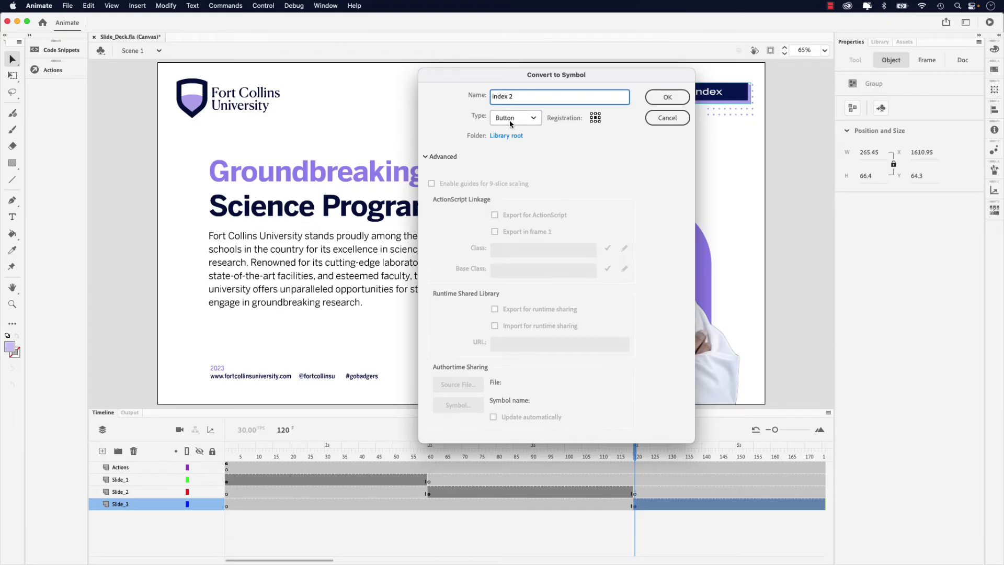
left_click(659, 103)
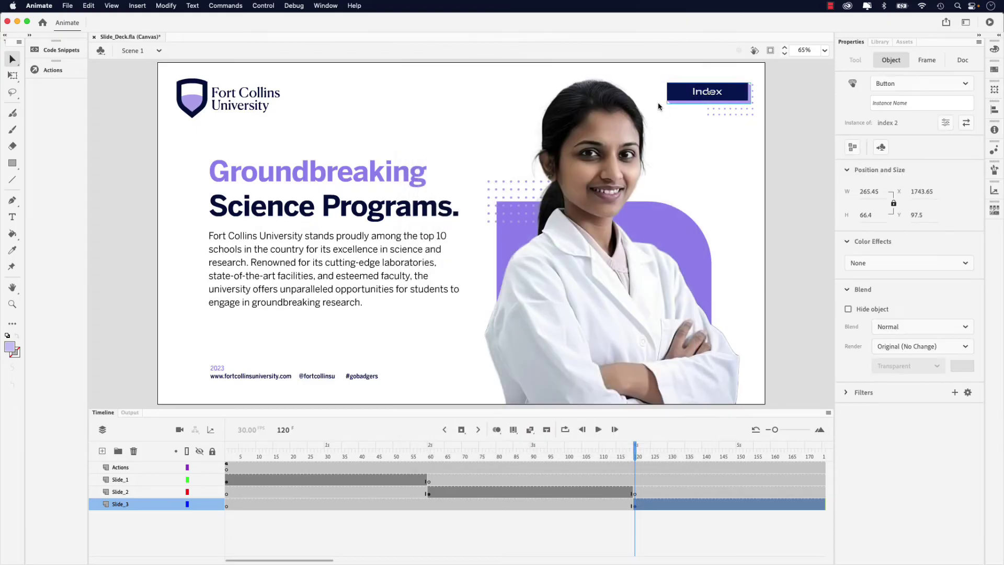
Step: Open the index 1 button symbol on the second slide, at frame 60, and insert a keyframe for its Over state
left_click(617, 453)
left_click_drag(620, 454, 430, 457)
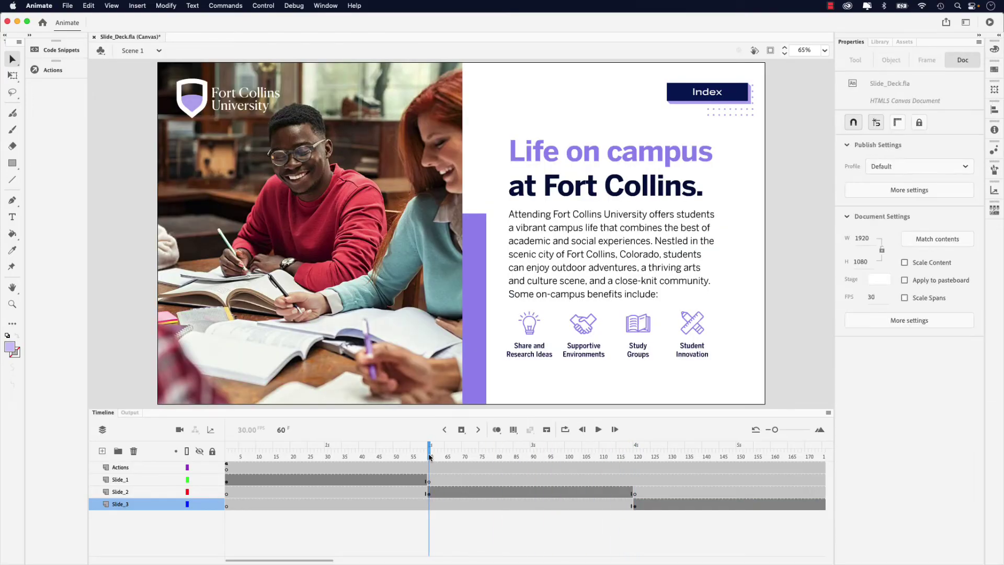
left_click(682, 100)
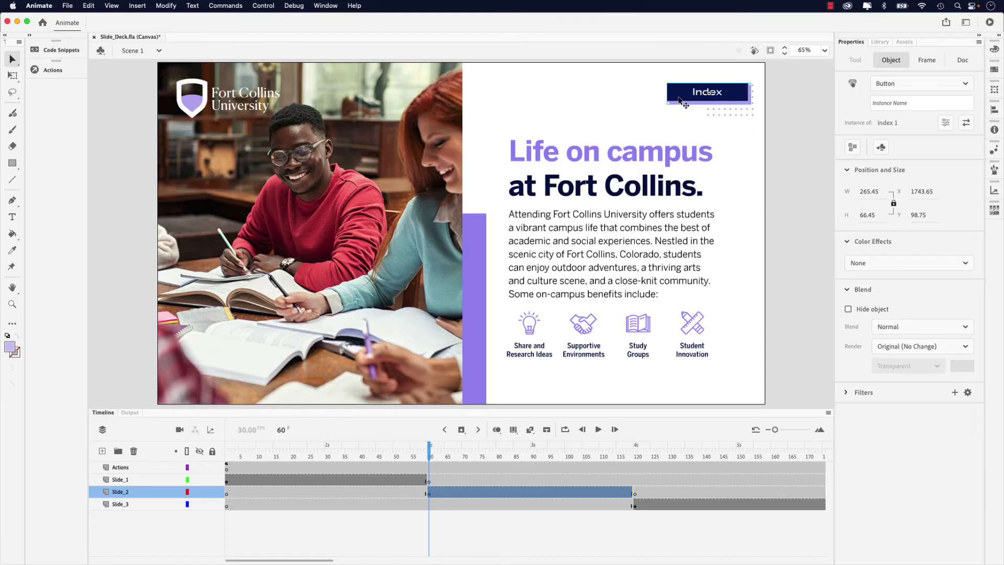
double_click(679, 101)
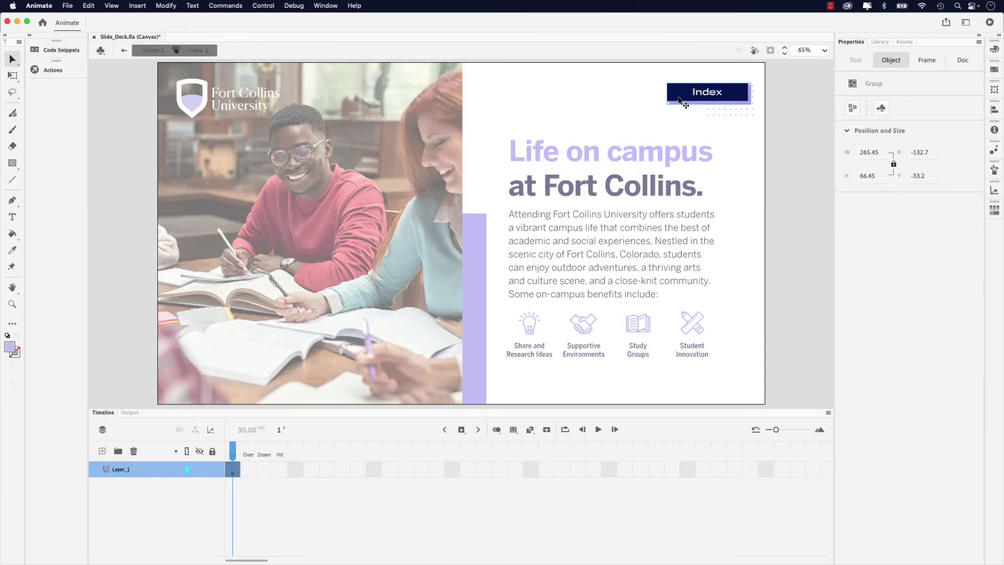
left_click(252, 470)
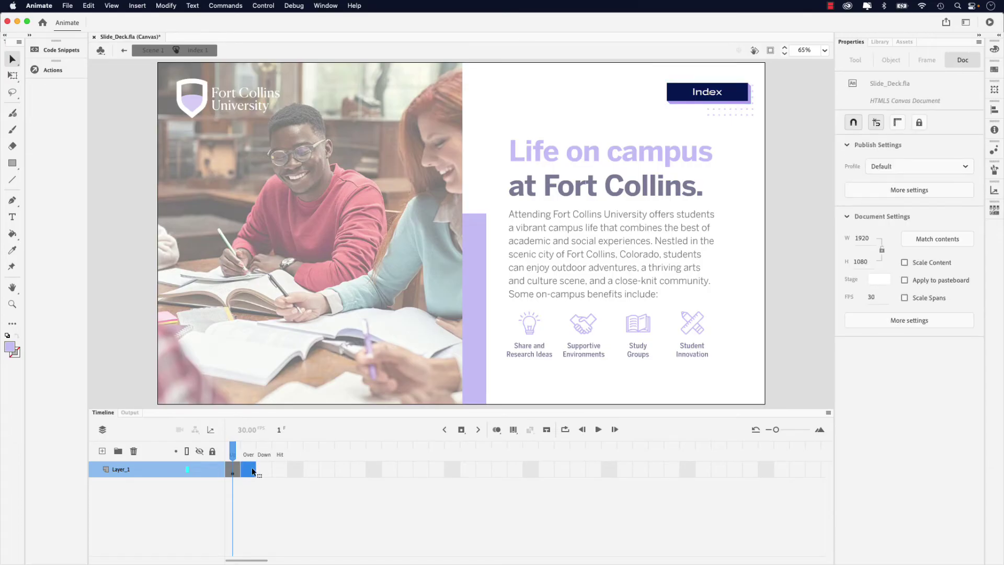
left_click(252, 470)
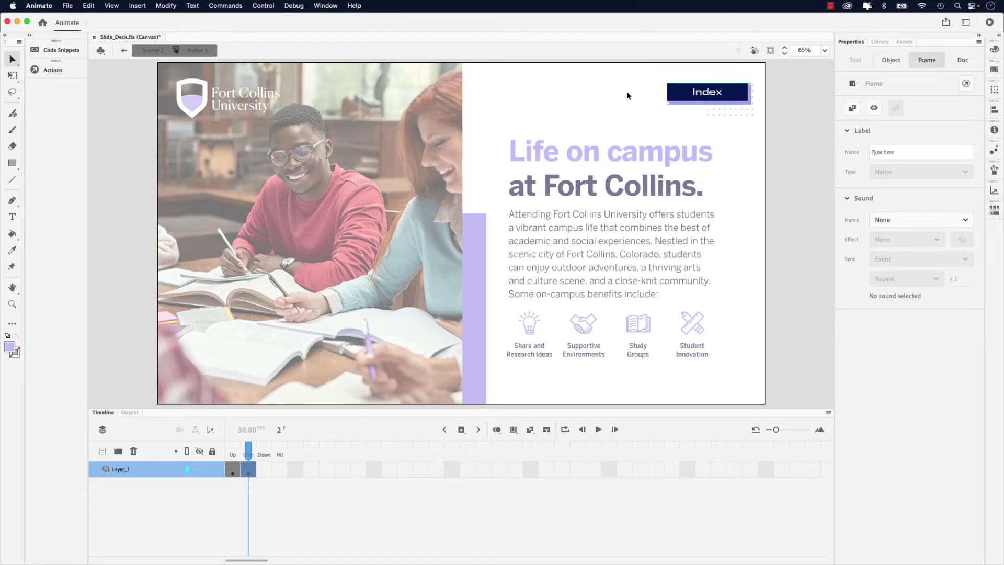
Step: Fill the dark rectangle in index 1's Over state with the purple sampled from the vertical bar beside the photo, and return to the symbol level
double_click(675, 98)
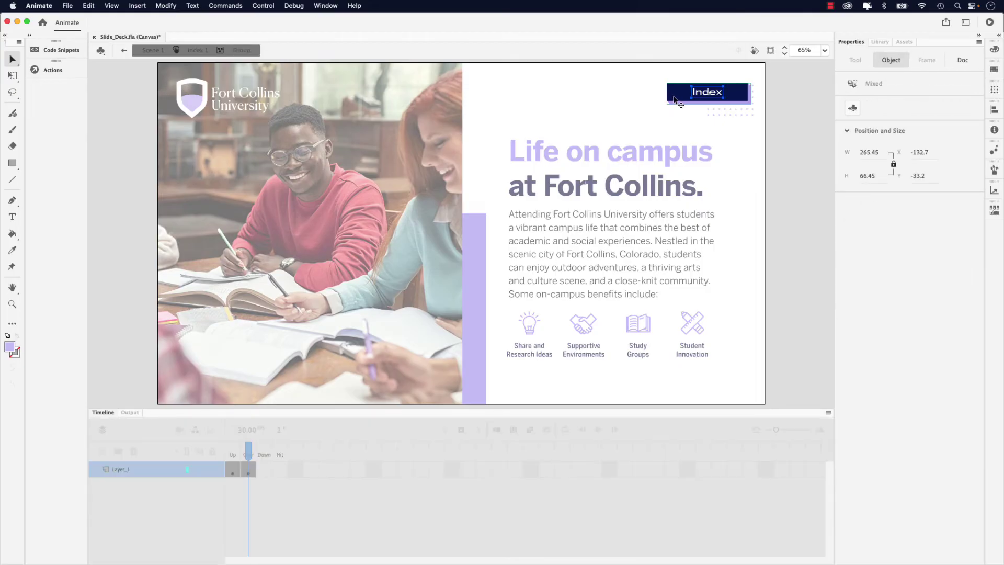
double_click(675, 98)
double_click(675, 98)
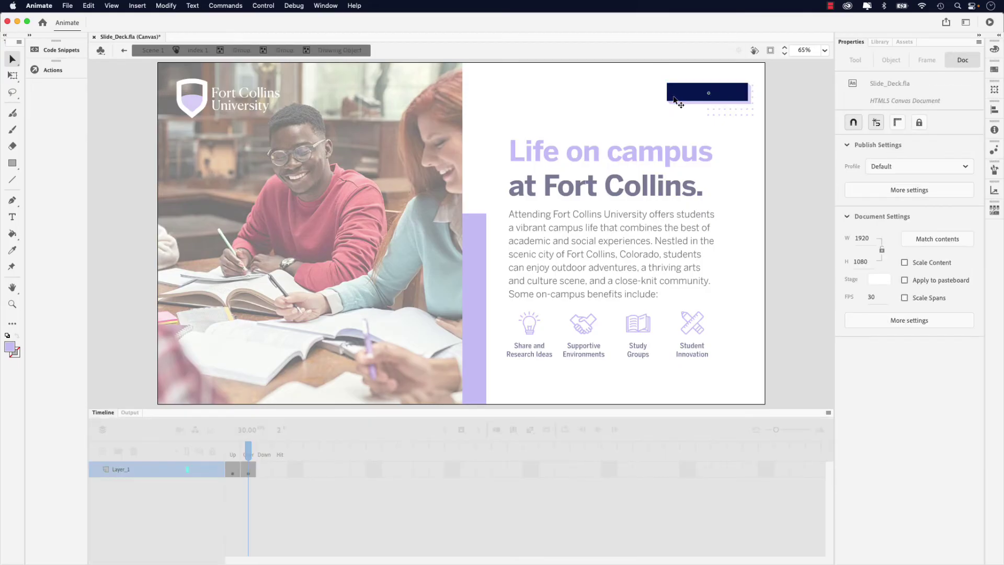
left_click(675, 99)
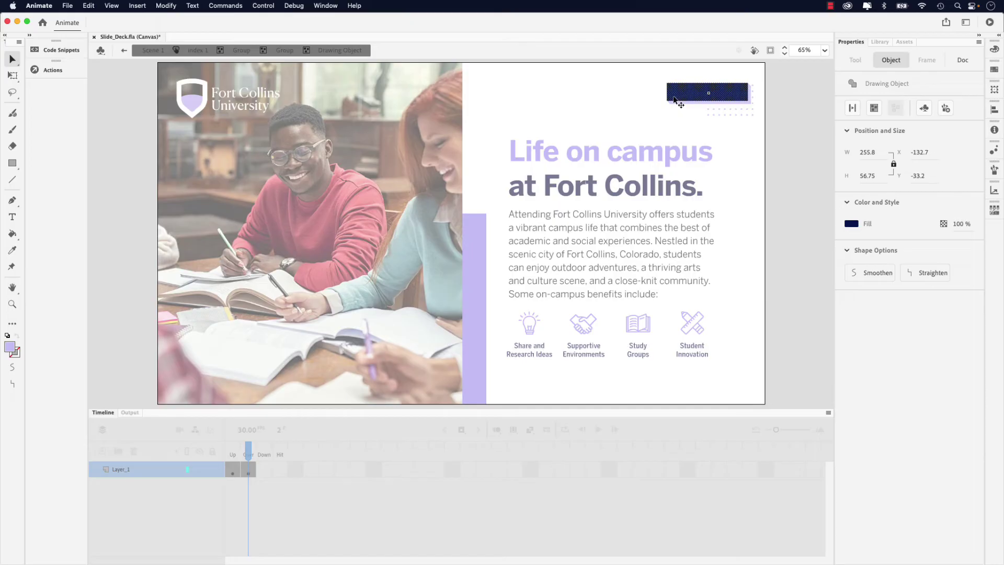
left_click(853, 224)
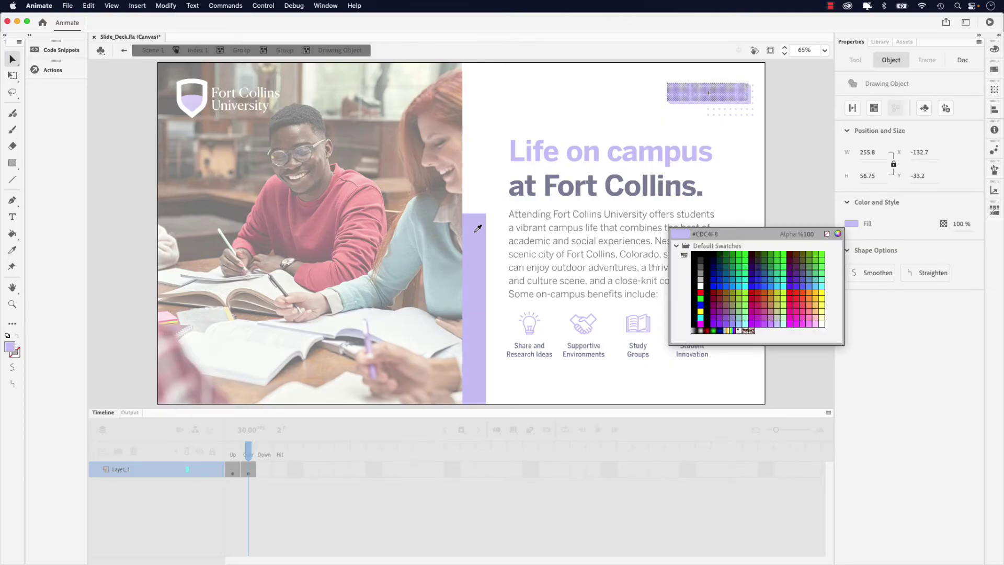
left_click(477, 230)
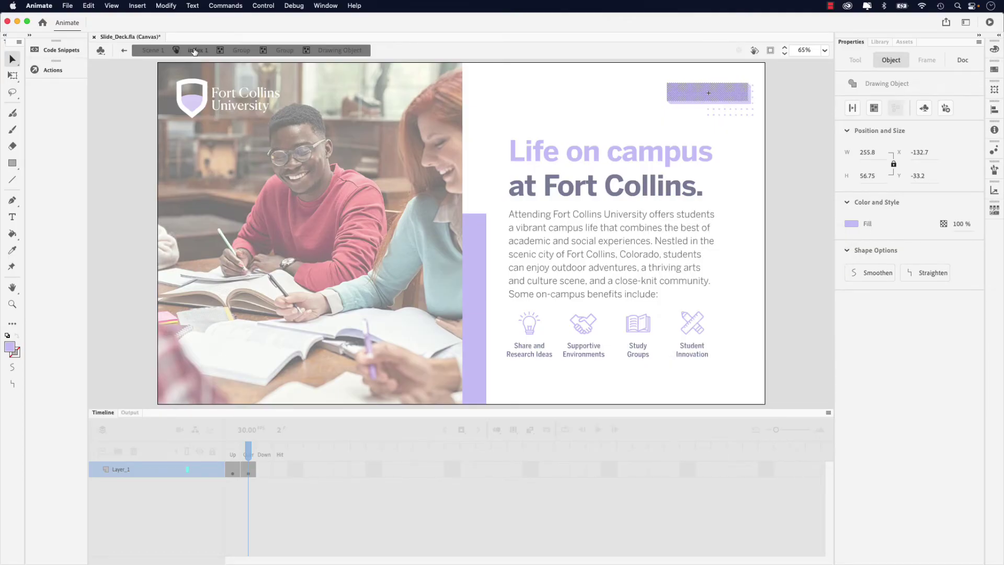
left_click(194, 51)
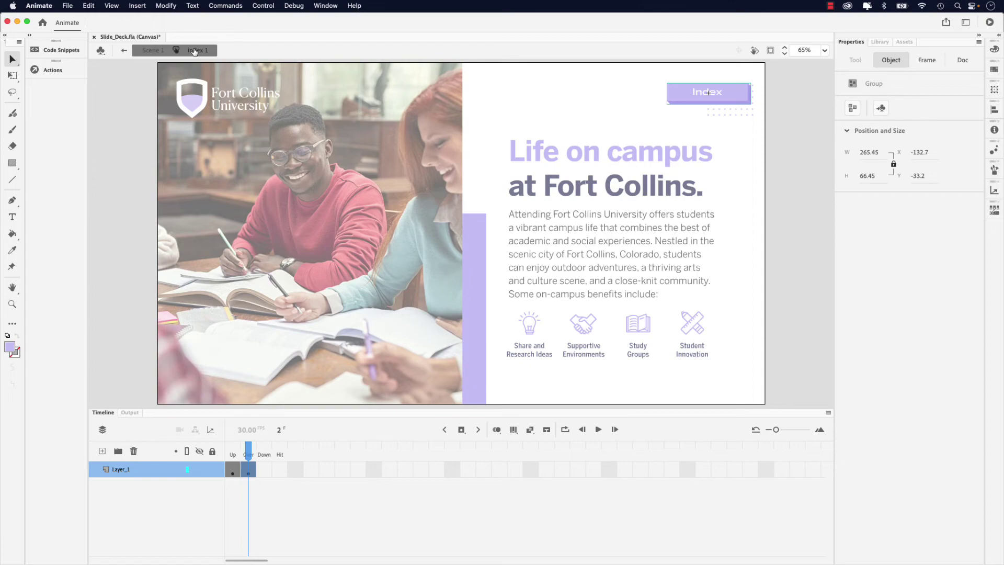
Step: Insert a keyframe for index 1's Down state and scale its graphic to 90% in width and height
left_click(264, 474)
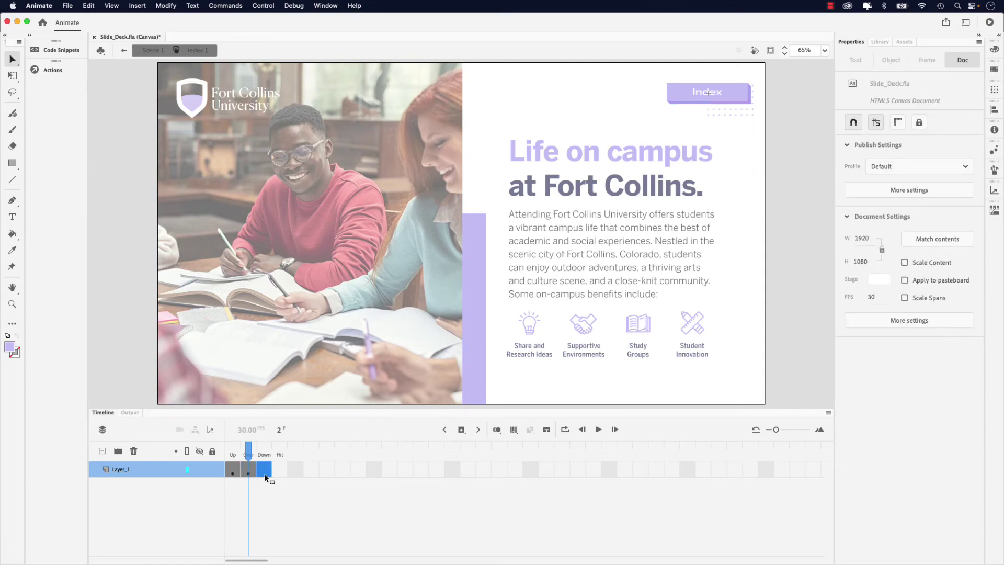
left_click(264, 475)
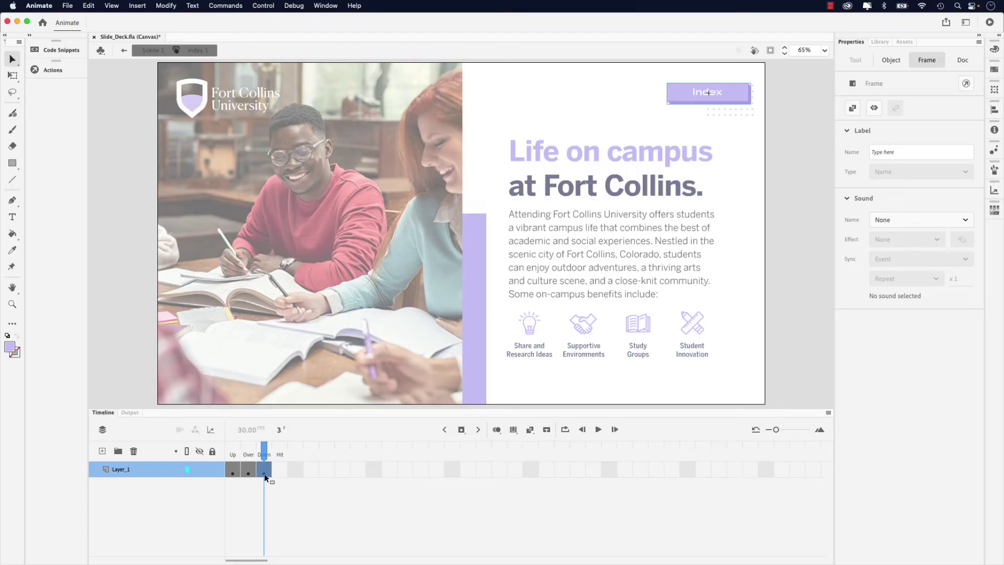
left_click(995, 90)
left_click_drag(905, 97, 898, 94)
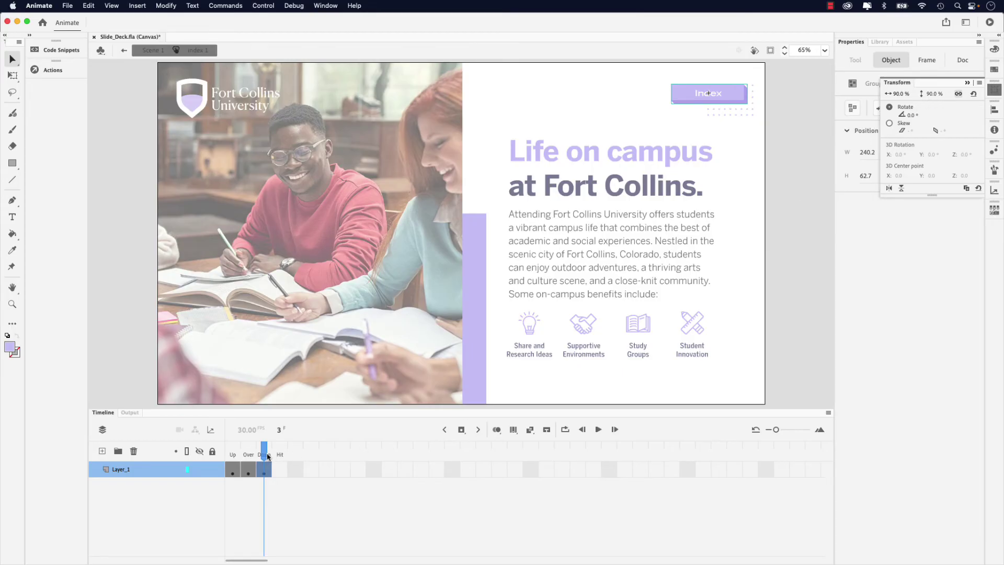
Step: Review the Up, Over and Down states of index 1 and return to Scene 1
left_click_drag(265, 456, 234, 458)
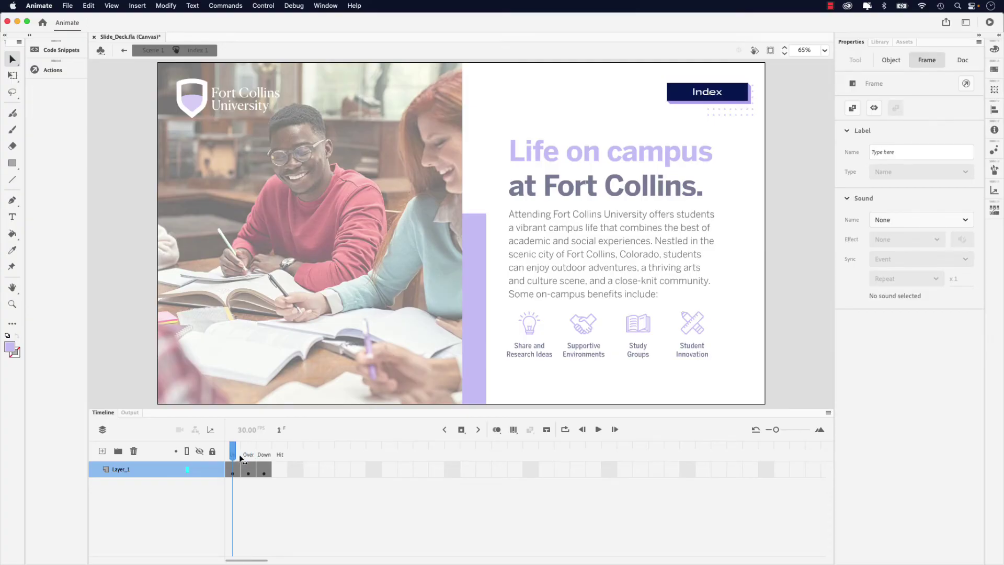
left_click(246, 459)
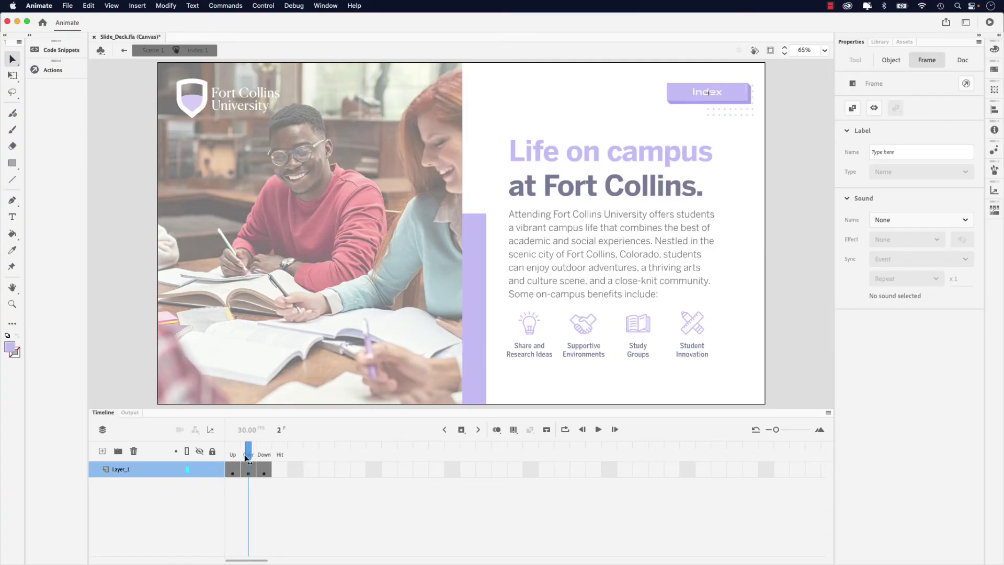
left_click(261, 458)
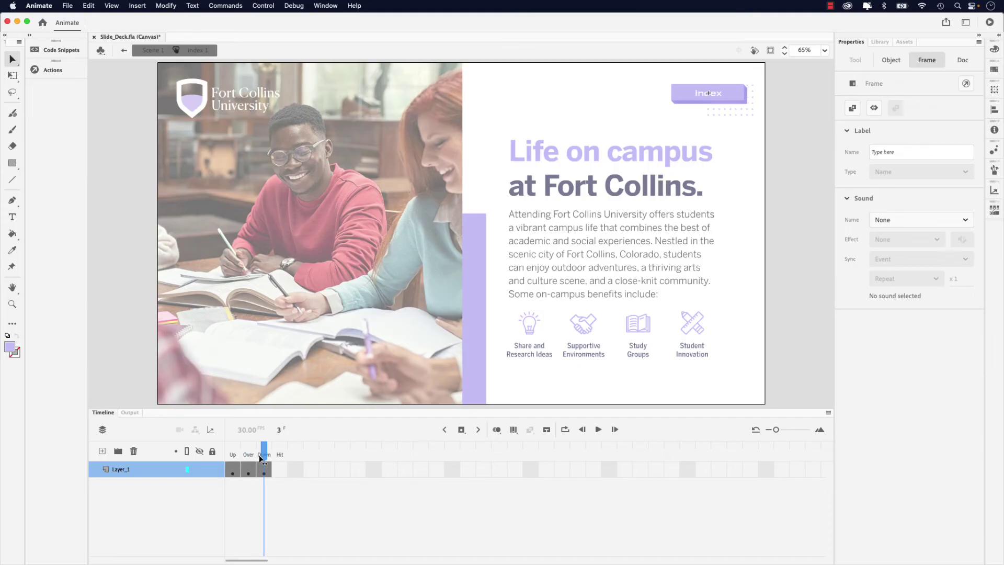
left_click_drag(261, 459, 233, 458)
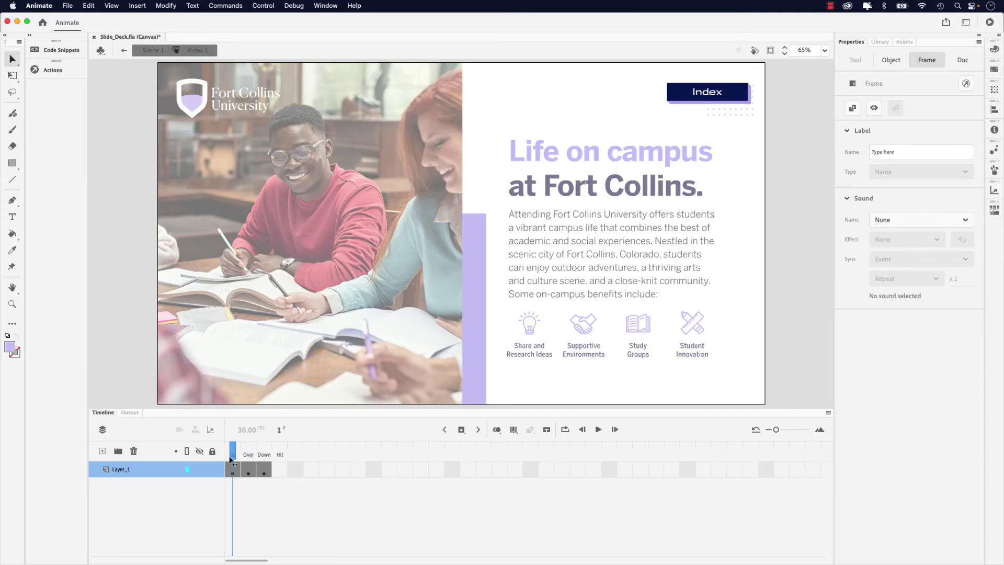
left_click(147, 52)
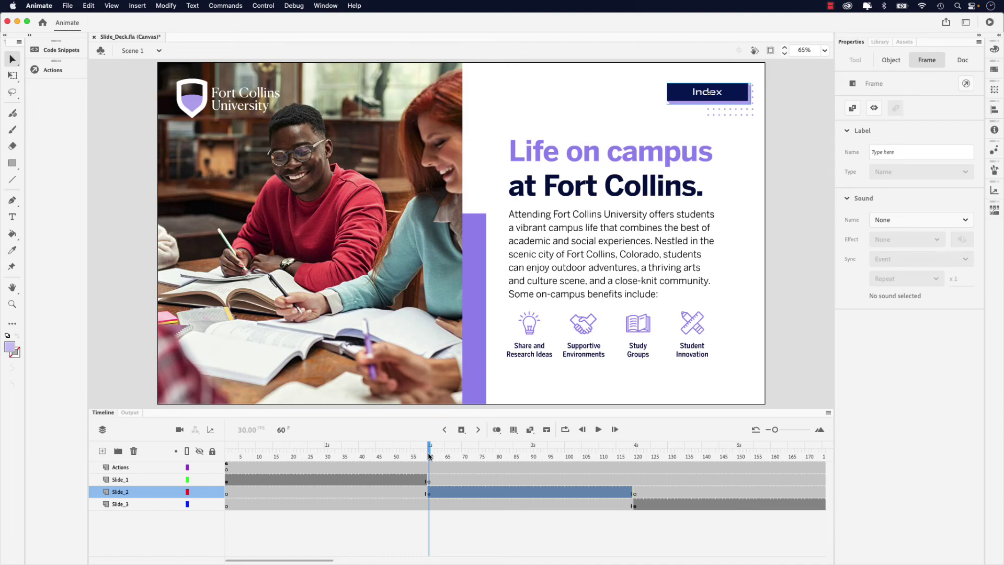
Step: Open the index 2 button symbol on the third slide, at frame 120, and insert a keyframe for its Over state
left_click_drag(431, 458, 637, 462)
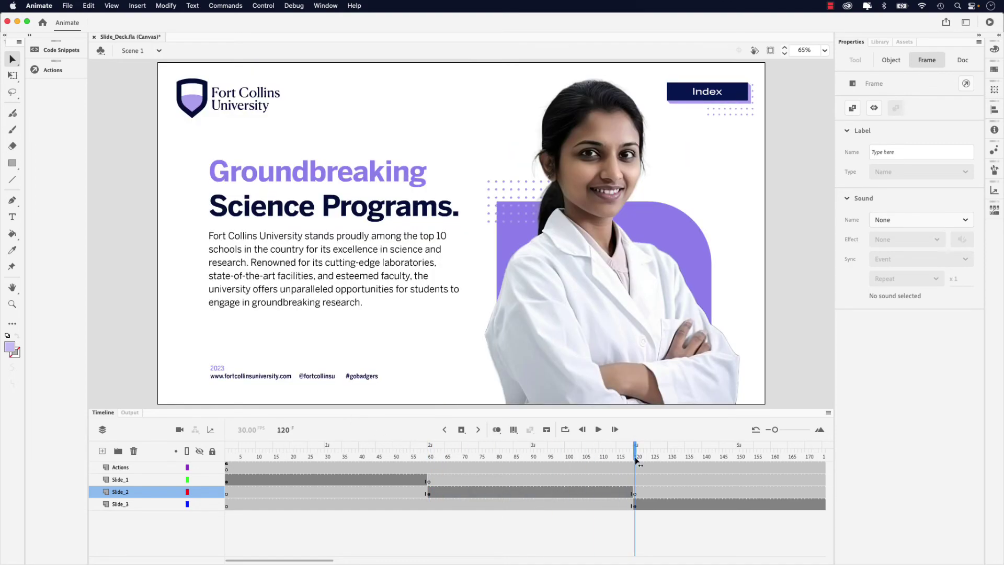
left_click(680, 98)
double_click(680, 97)
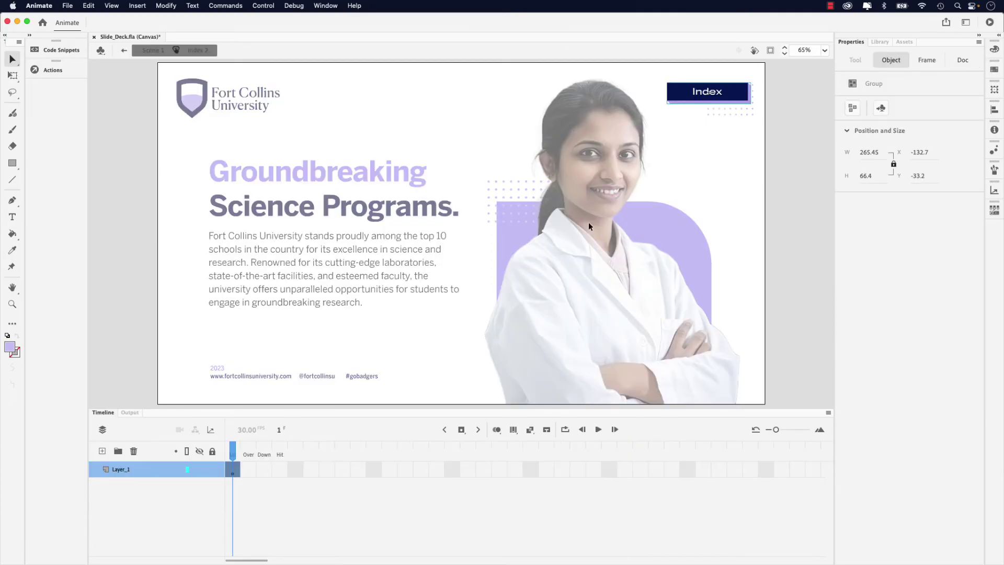
left_click(250, 469)
left_click(249, 469)
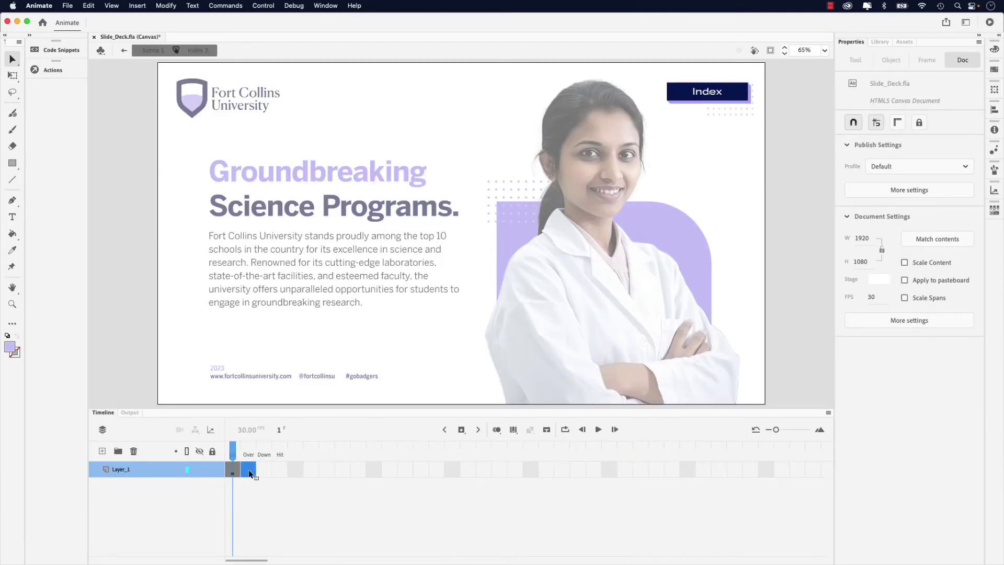
left_click(250, 470)
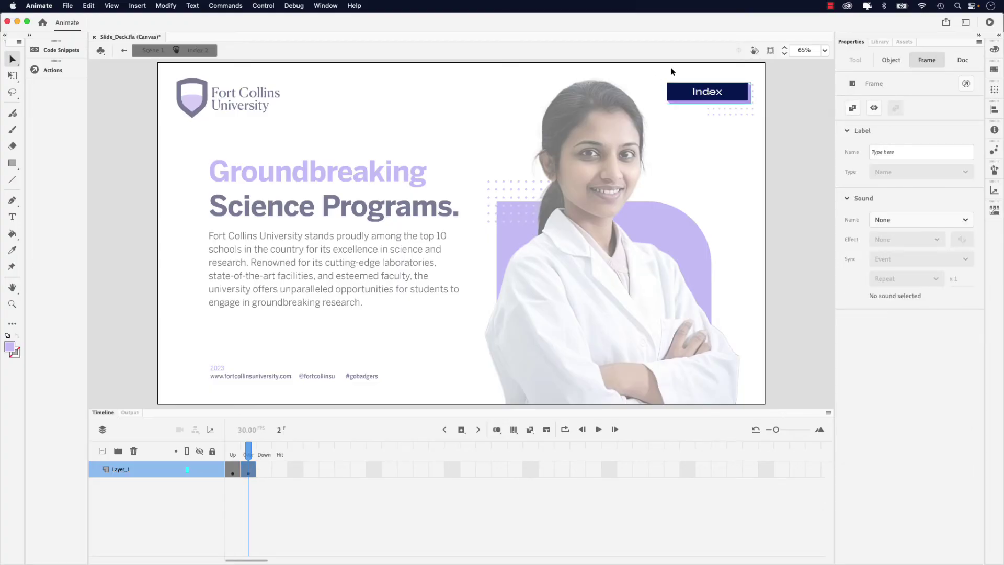
Step: Fill the dark rectangle in index 2's Over state with the purple sampled from the rounded shape behind the scientist, and return to the symbol level
double_click(673, 99)
double_click(673, 99)
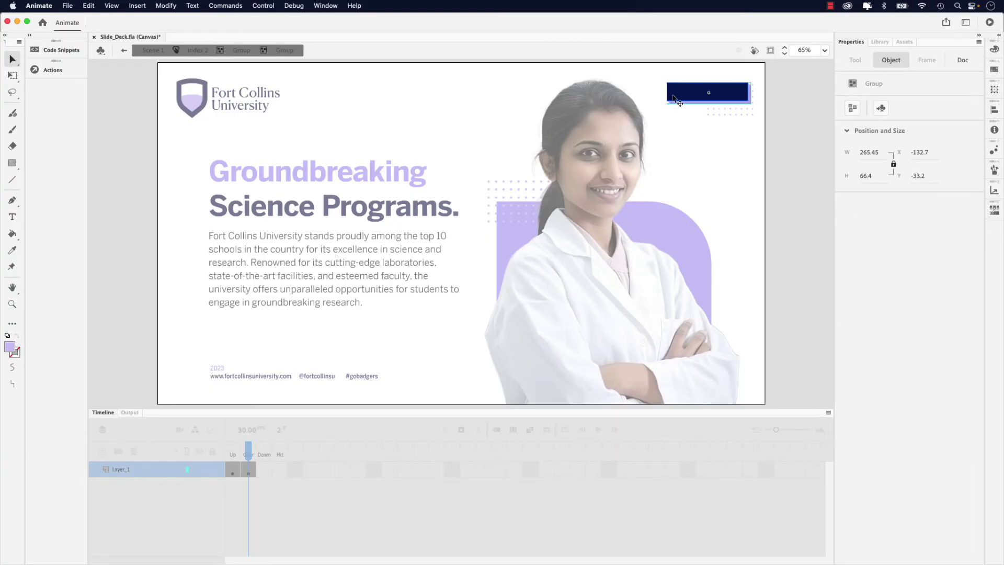
double_click(673, 99)
left_click(673, 99)
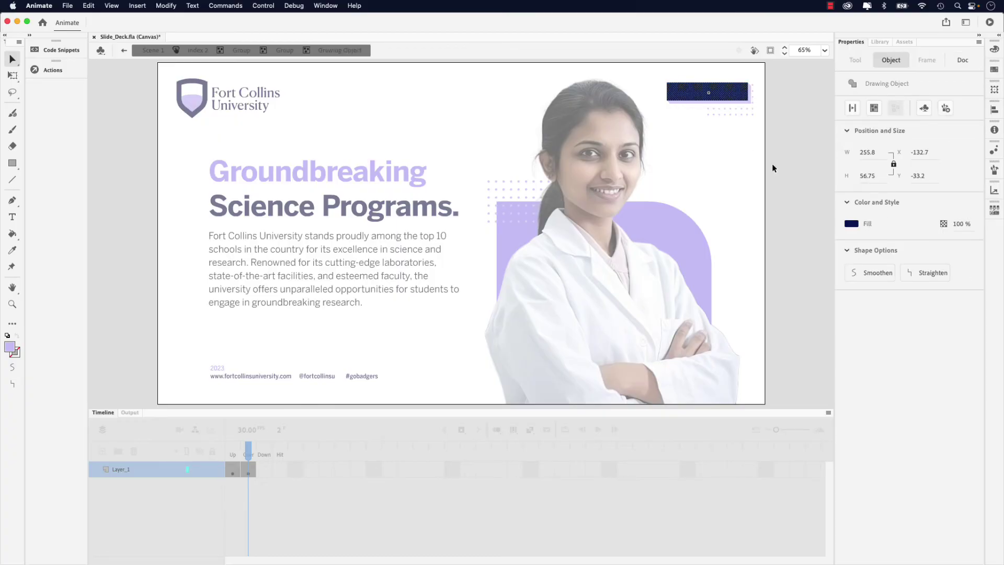
left_click(852, 224)
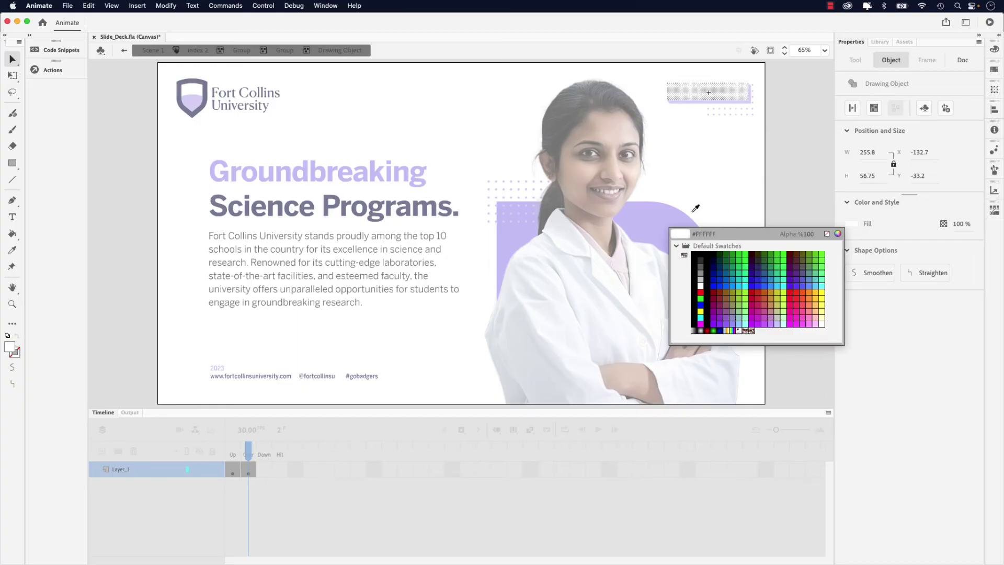
left_click(654, 212)
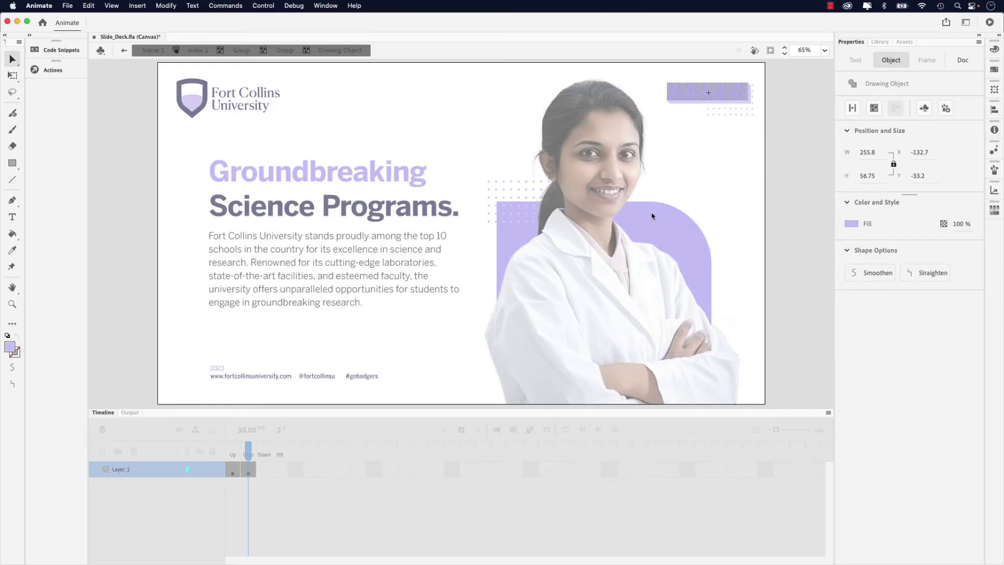
left_click(200, 52)
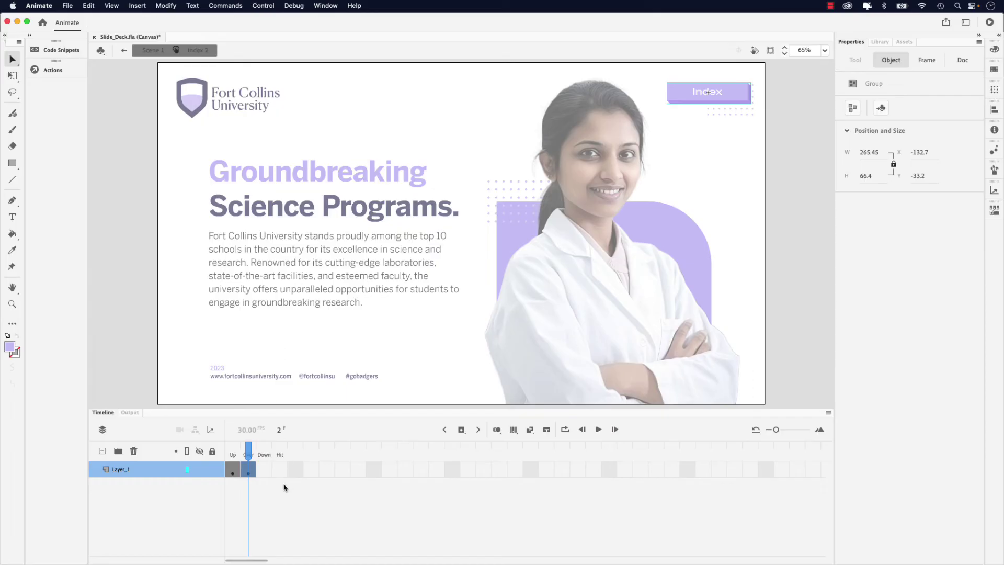
Step: Insert a keyframe for index 2's Down state and scale its graphic to 90% in width and height
left_click(266, 473)
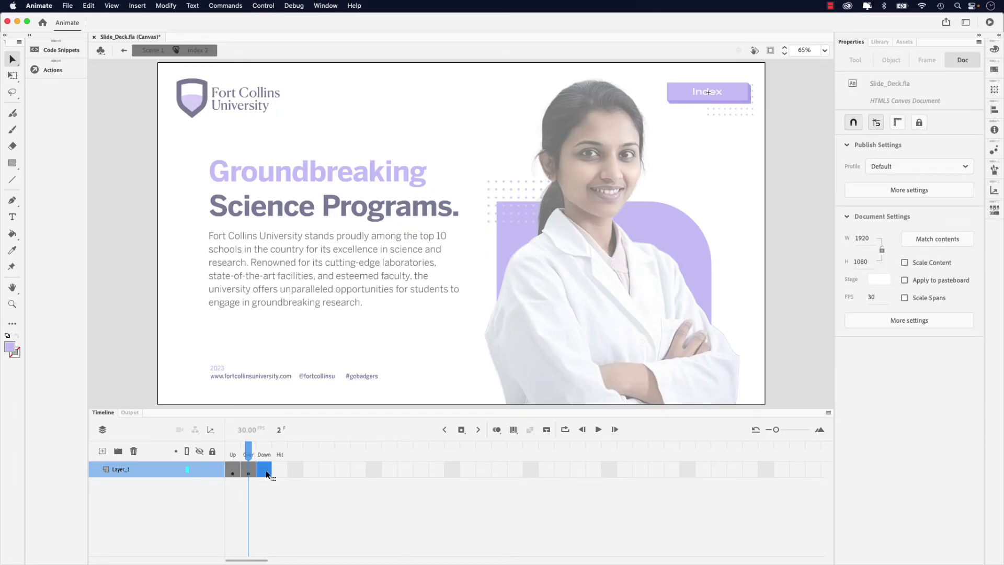
key("F6")
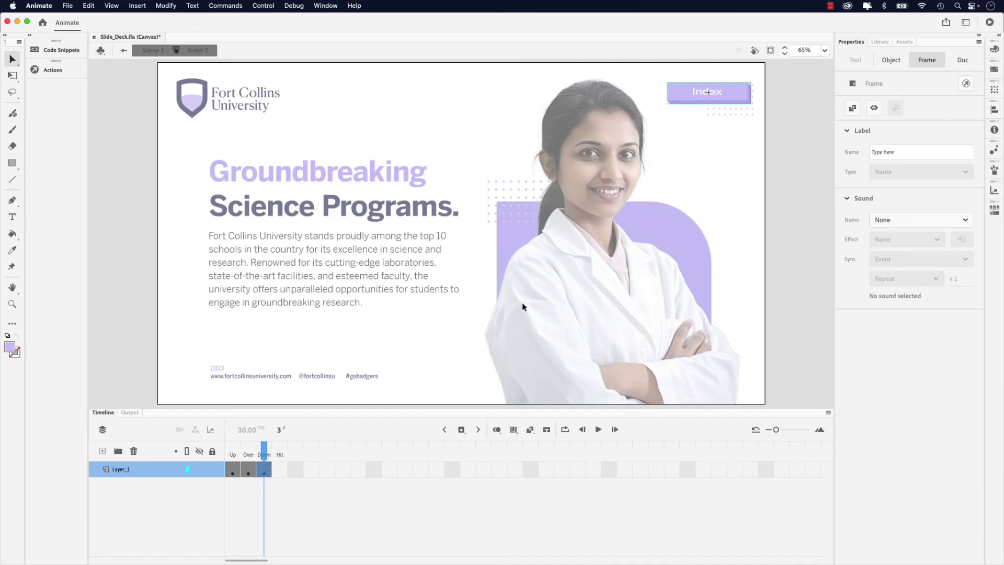
left_click(996, 90)
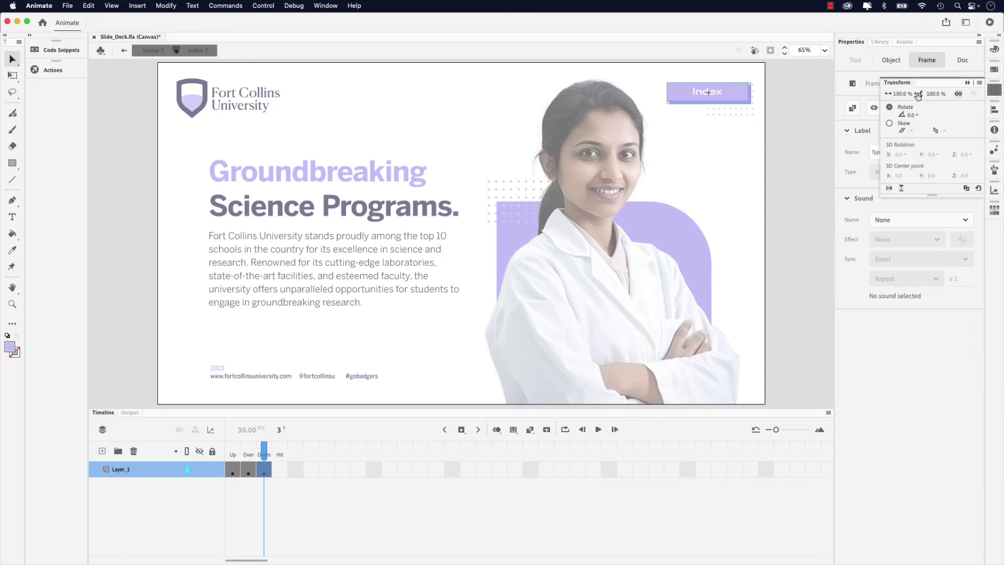
left_click_drag(901, 94, 896, 97)
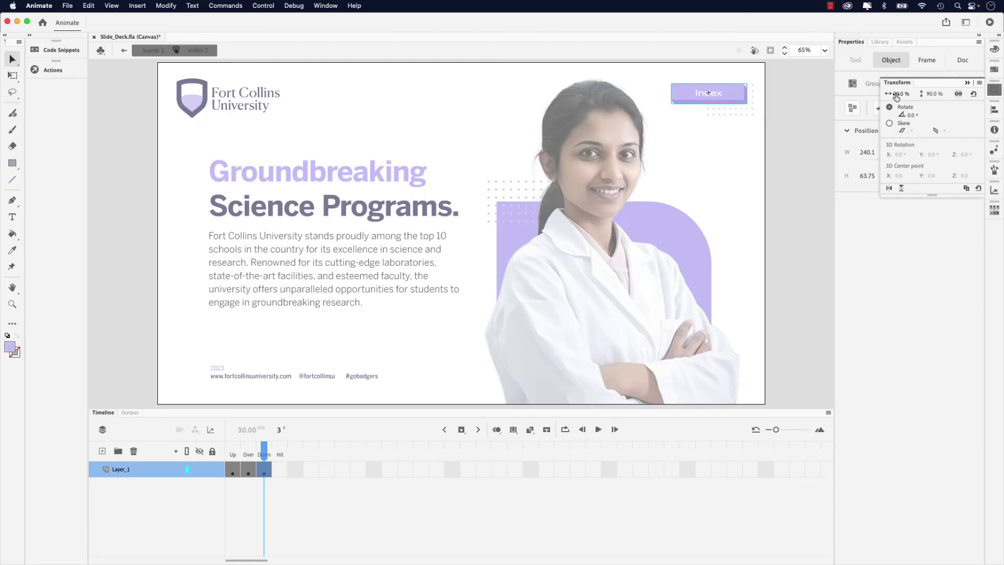
Step: Review the Down, Over and Up states of index 2 and return to Scene 1
left_click(265, 455)
left_click_drag(266, 455, 233, 456)
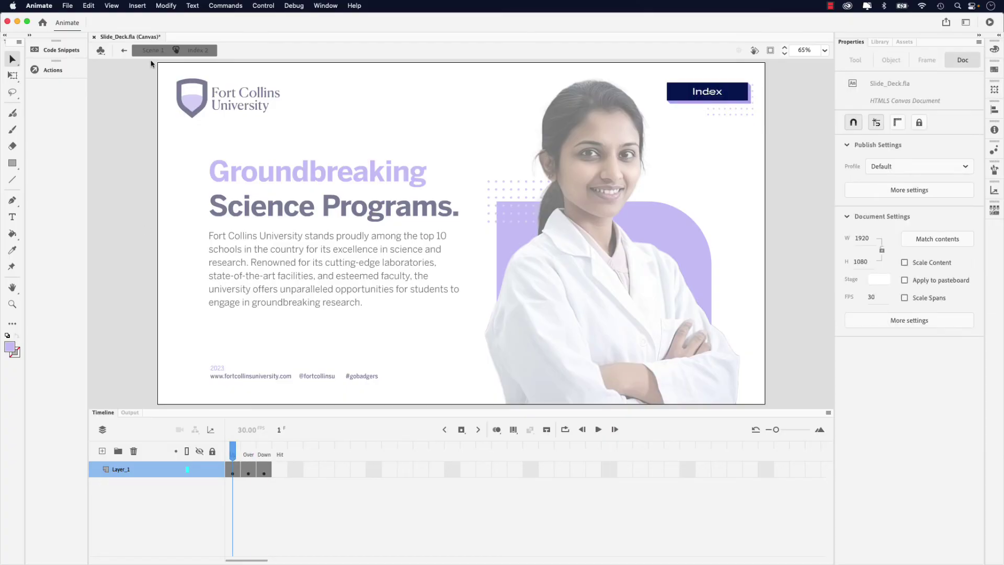
left_click(151, 51)
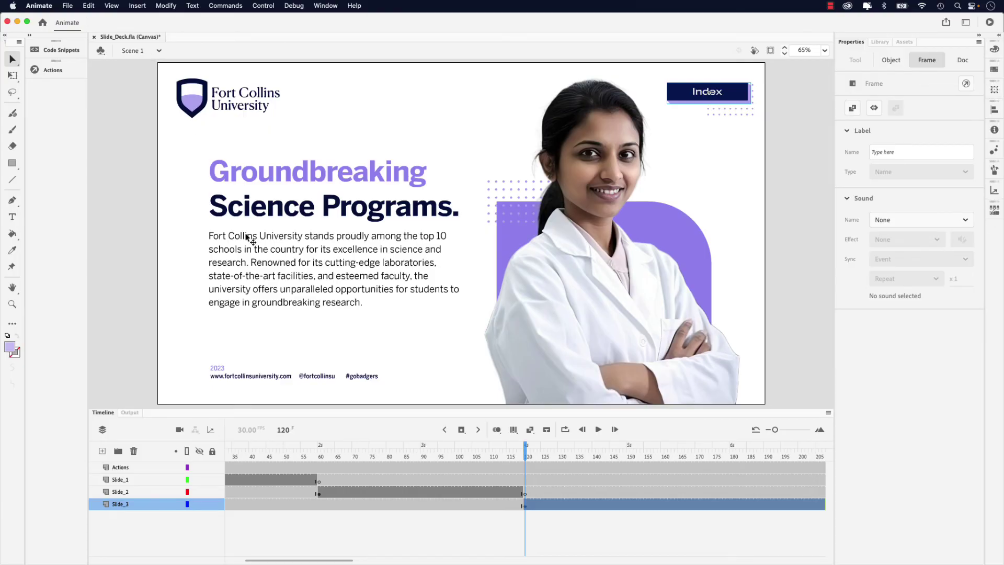
Step: Give the Index button on the second slide, at frame 60, the instance name index1_btn
left_click_drag(526, 450, 320, 439)
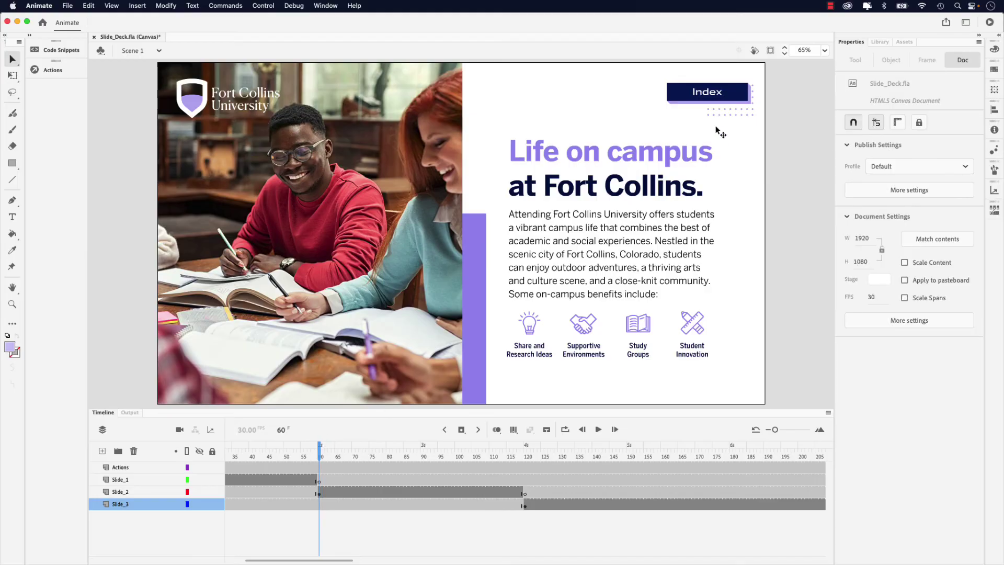
left_click(683, 91)
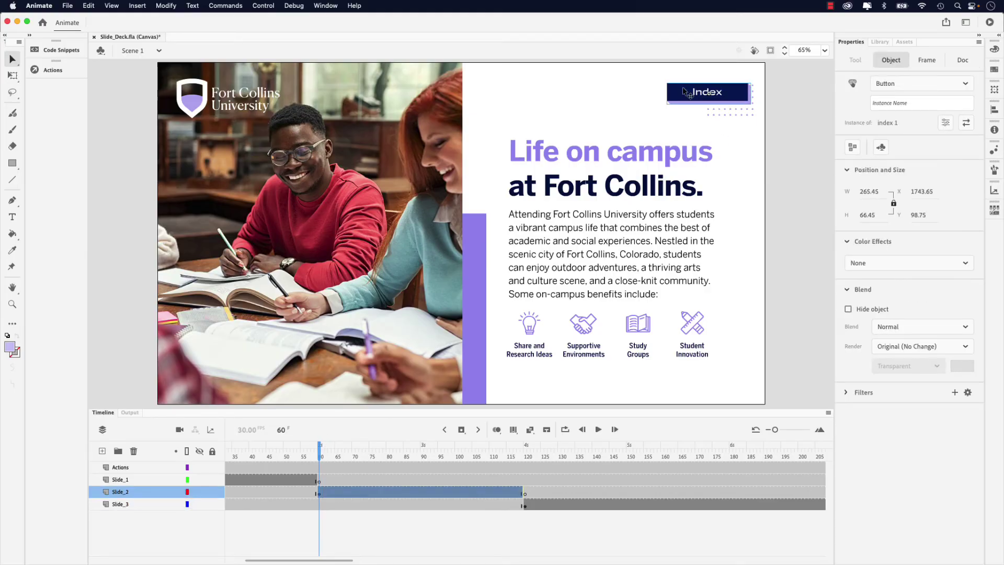
left_click(898, 105)
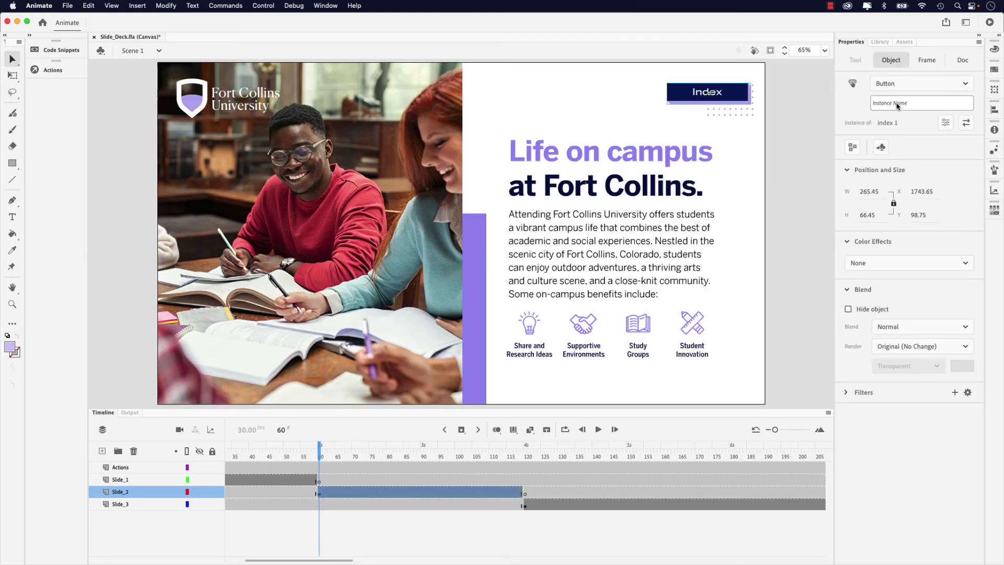
type("index1_btn")
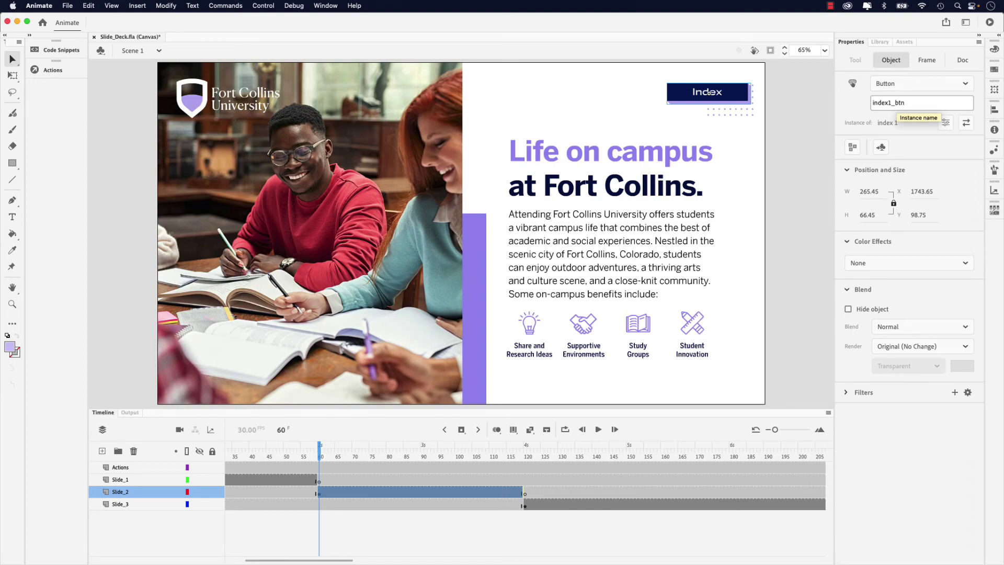
key("Return")
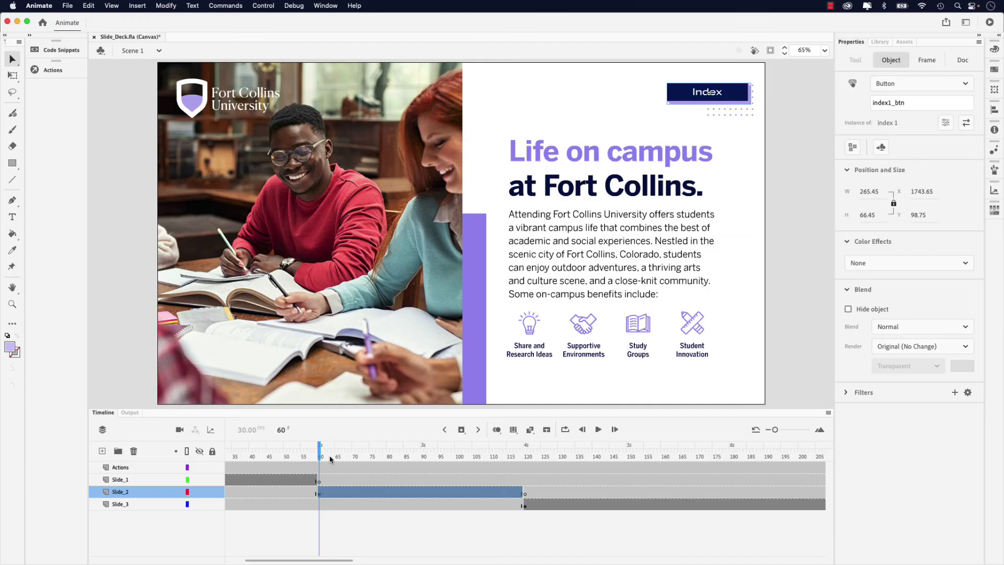
Step: Give the Index button on the third slide, at frame 120, the instance name index2_btn
left_click_drag(318, 455, 527, 455)
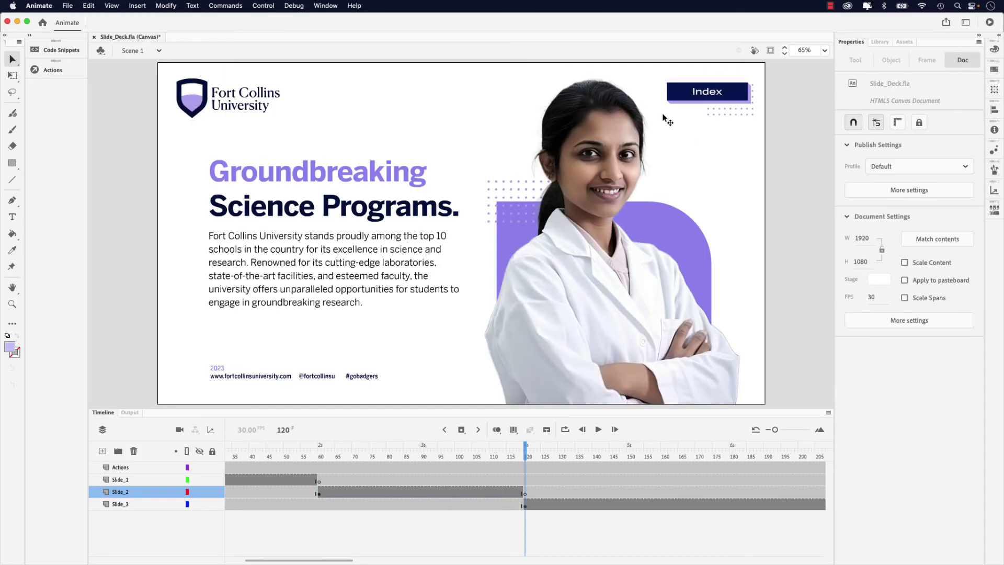
left_click(685, 99)
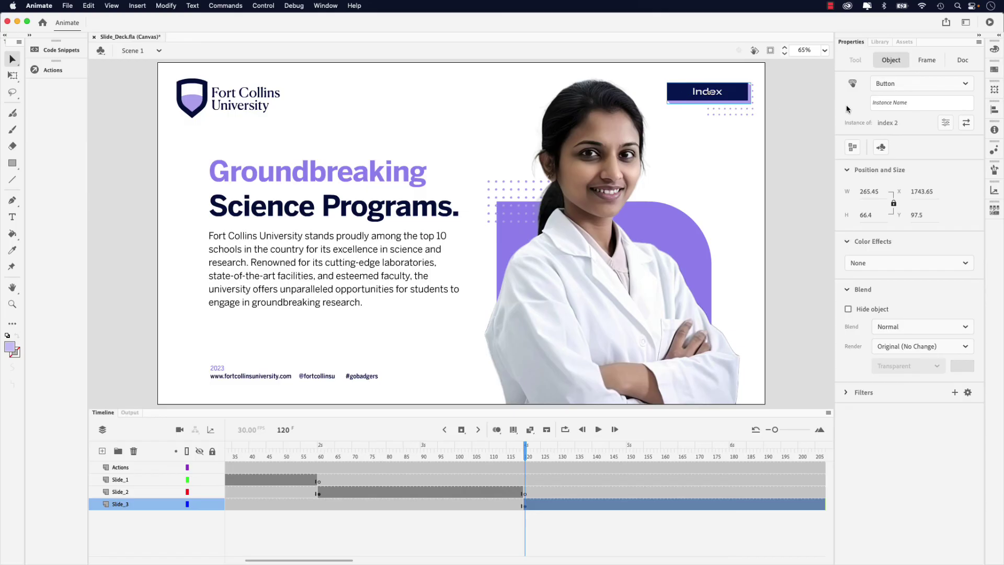
left_click(893, 103)
type("index")
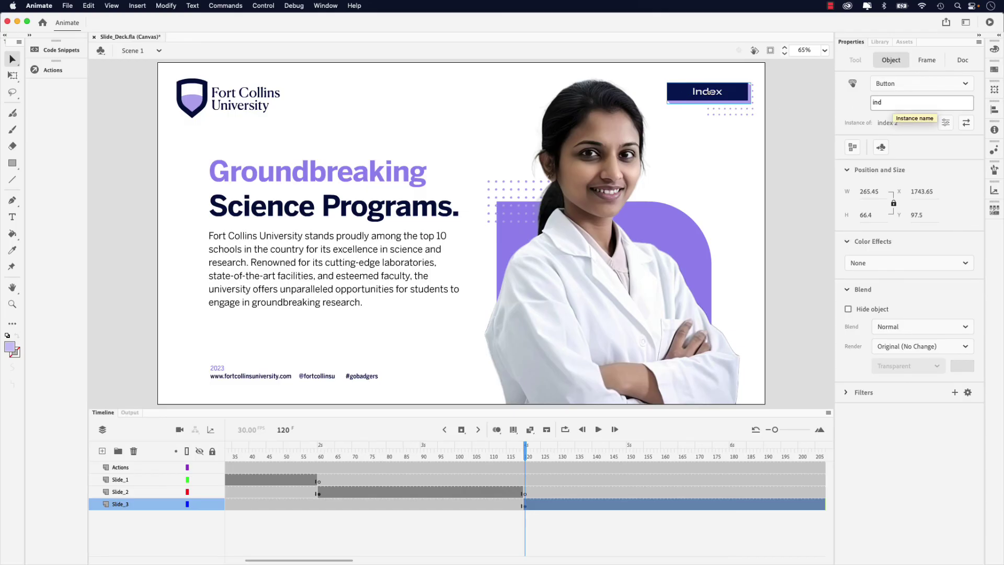
type("2_btn")
key("Return")
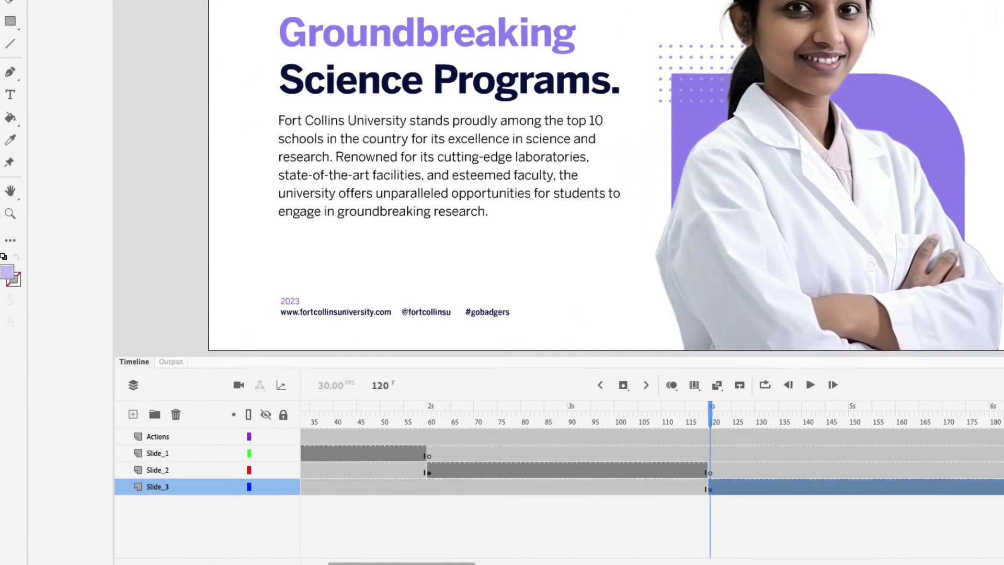
Step: Apply the HTML5 Canvas snippet Click to Go to Frame and Stop to index1_btn at frame 62
left_click_drag(723, 411, 445, 398)
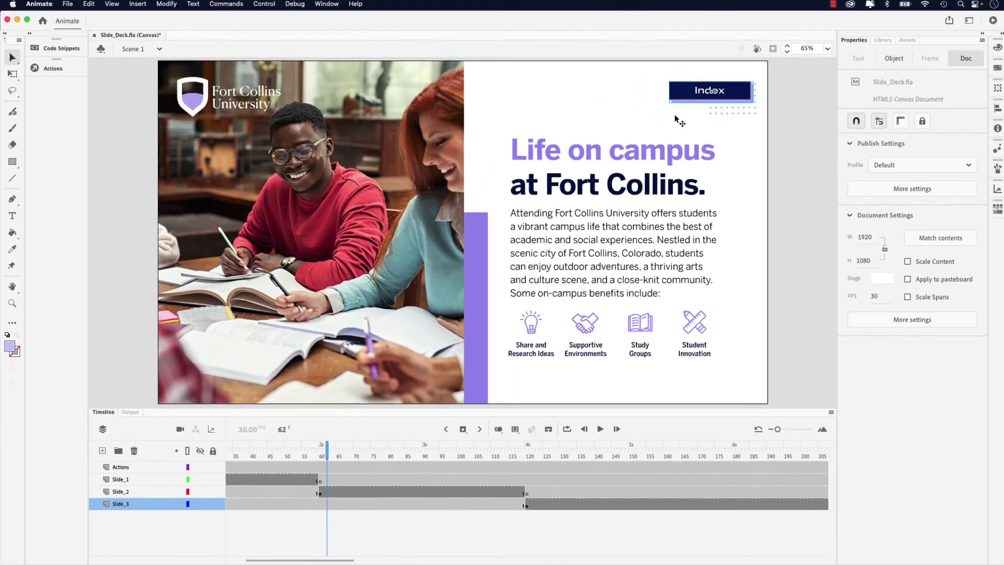
left_click(685, 93)
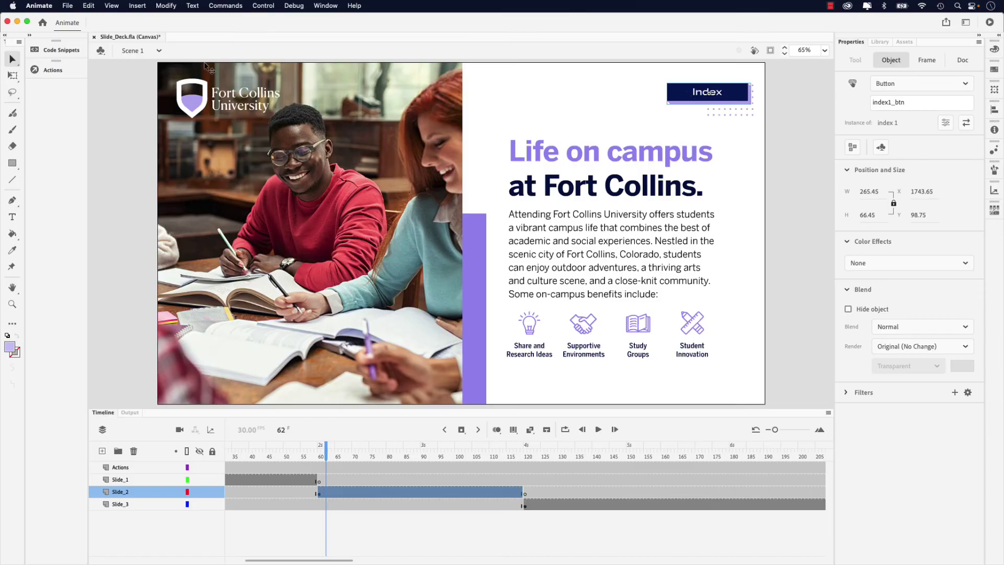
left_click(58, 51)
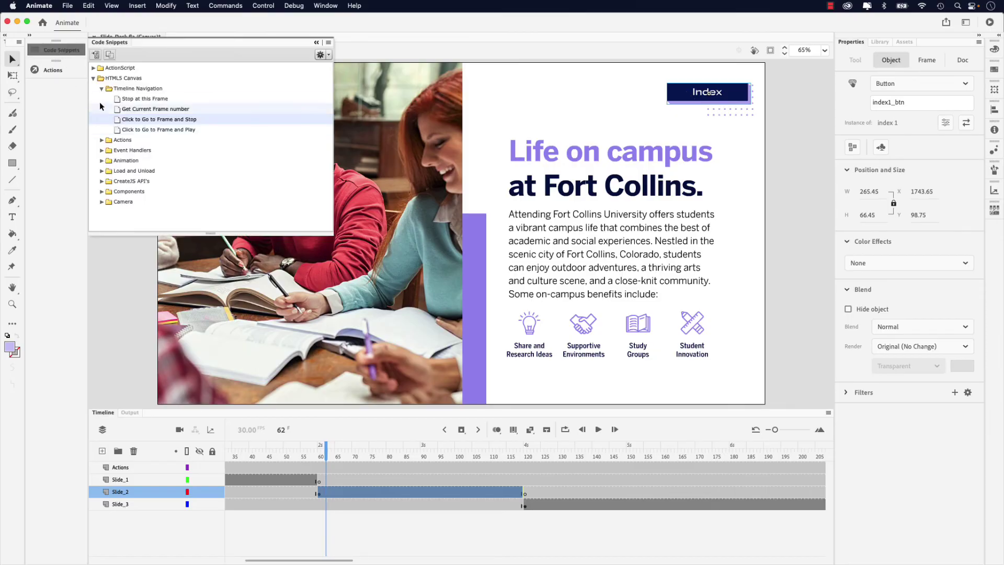
double_click(169, 120)
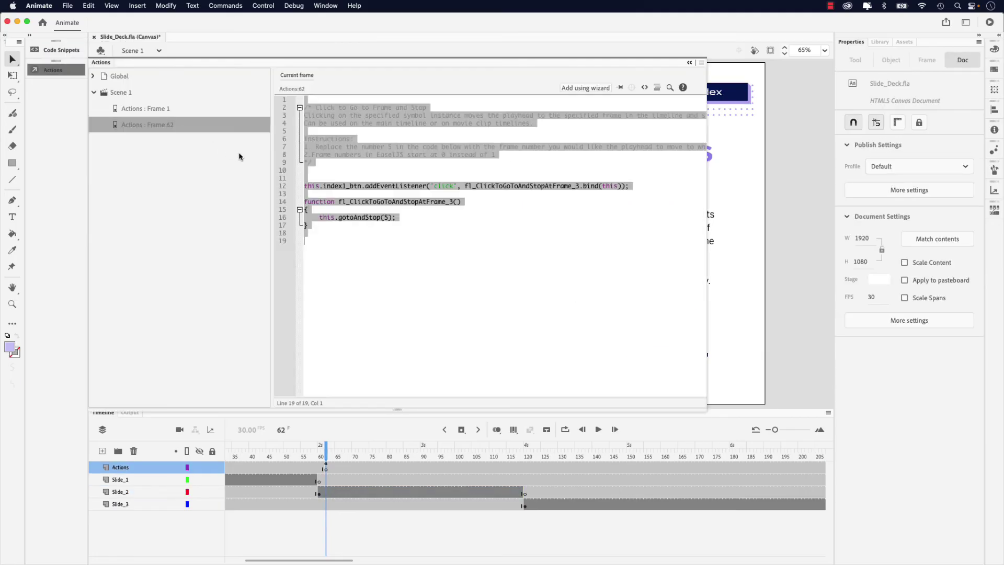
Step: Set the gotoAndStop frame number in index1_btn's click function to 0 and close the code
left_click(390, 217)
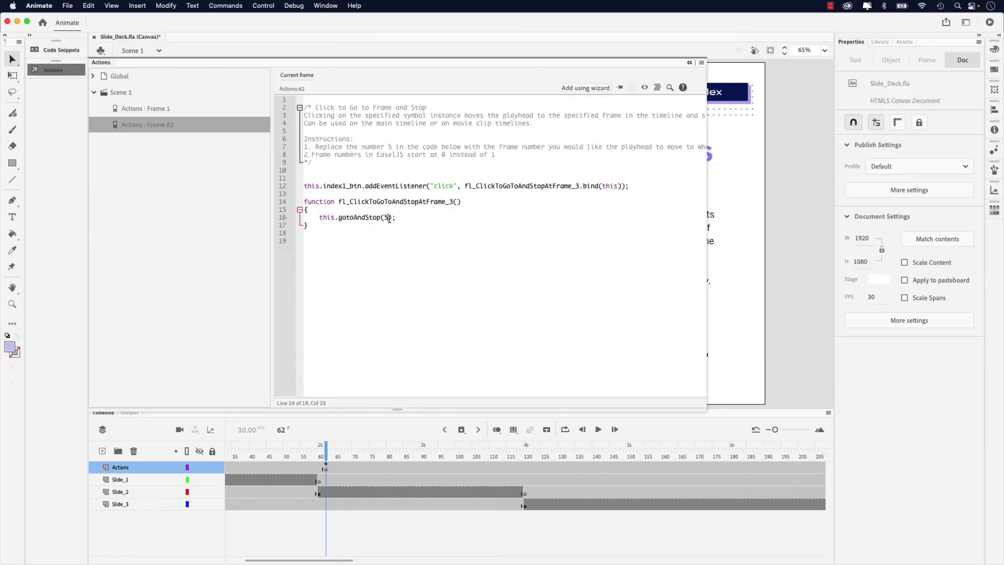
left_click(385, 217)
type("0")
left_click(57, 70)
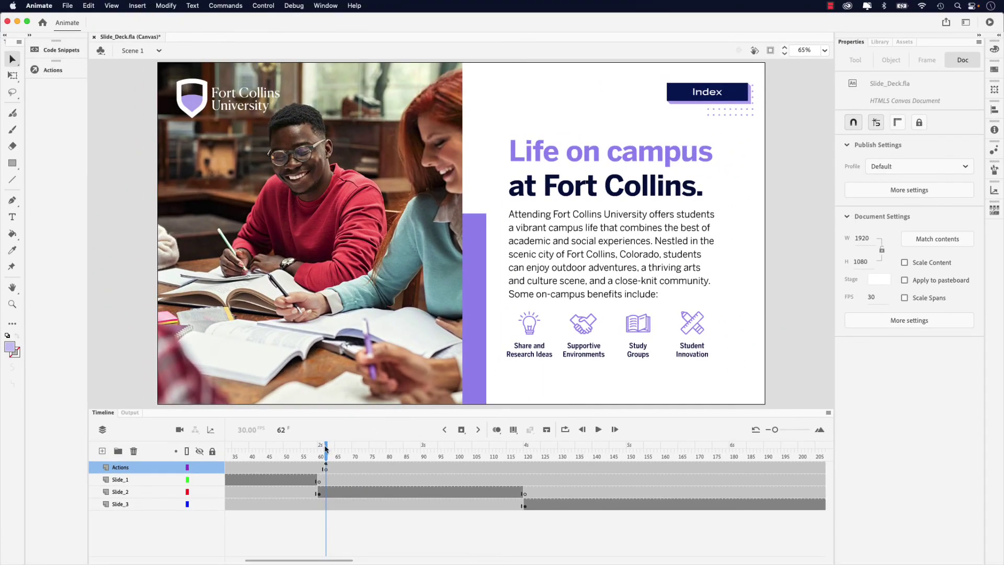
Step: Apply the Click to Go to Frame and Stop snippet to index2_btn on the third slide, at frame 122
left_click_drag(327, 450, 526, 455)
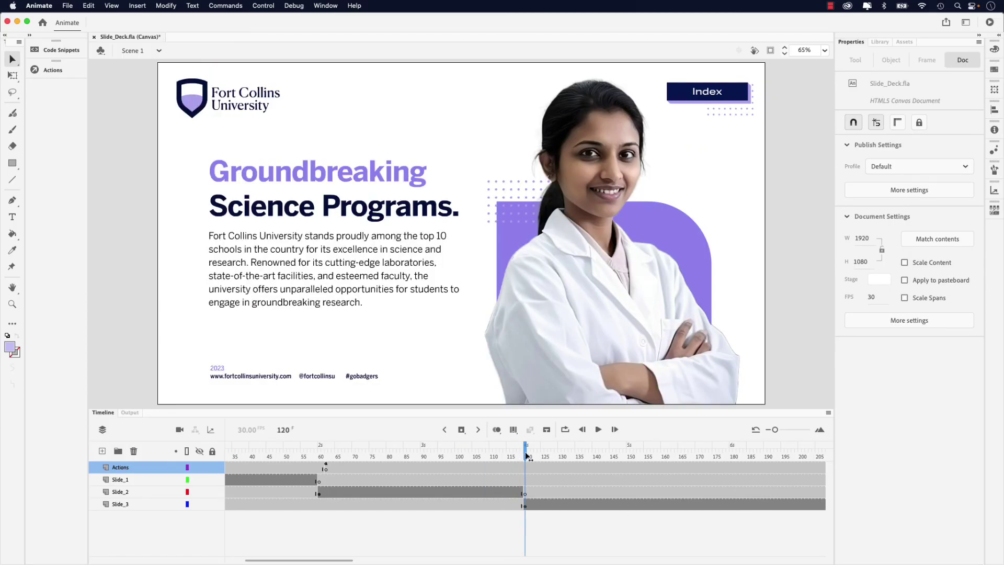
left_click_drag(527, 456, 532, 456)
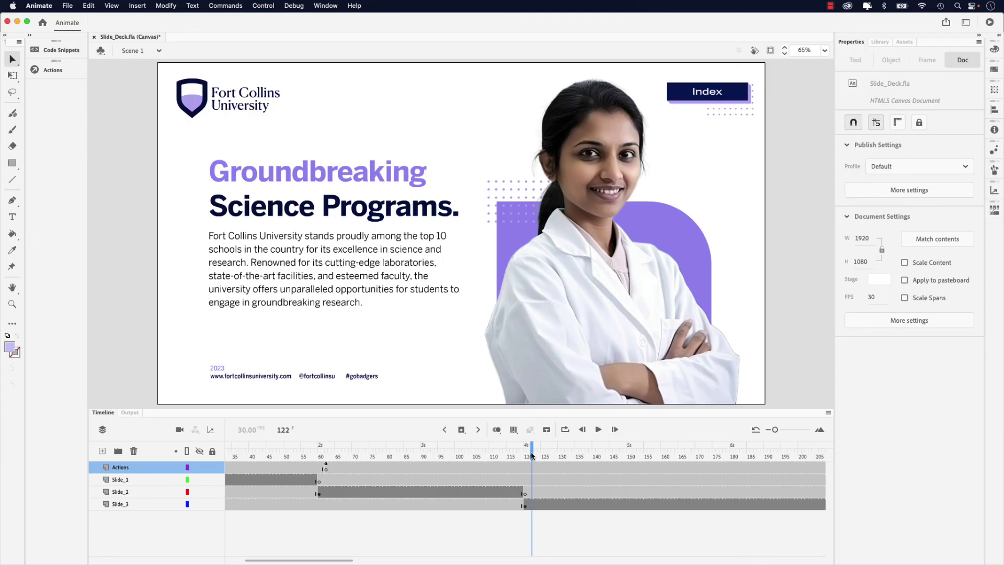
left_click(685, 98)
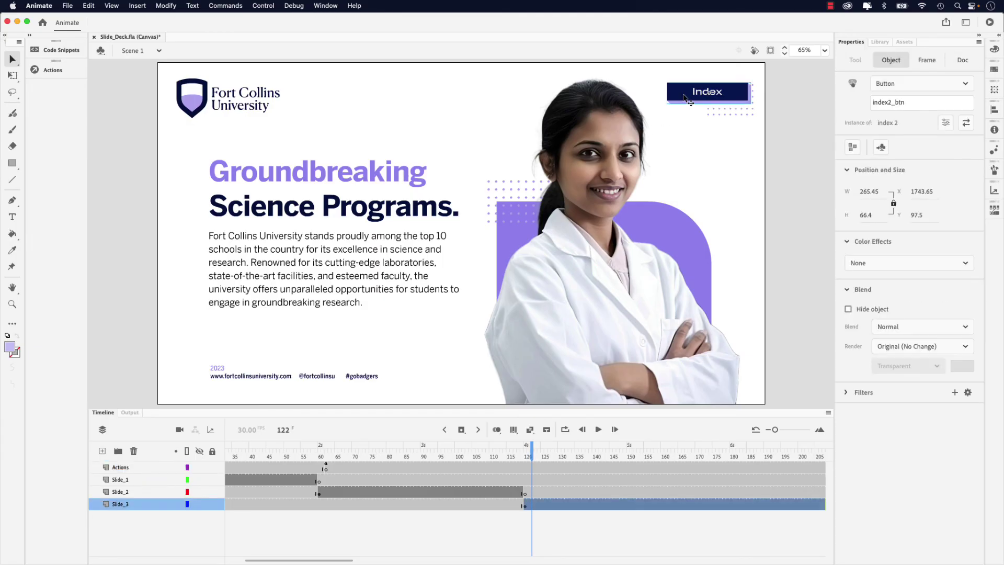
left_click(60, 50)
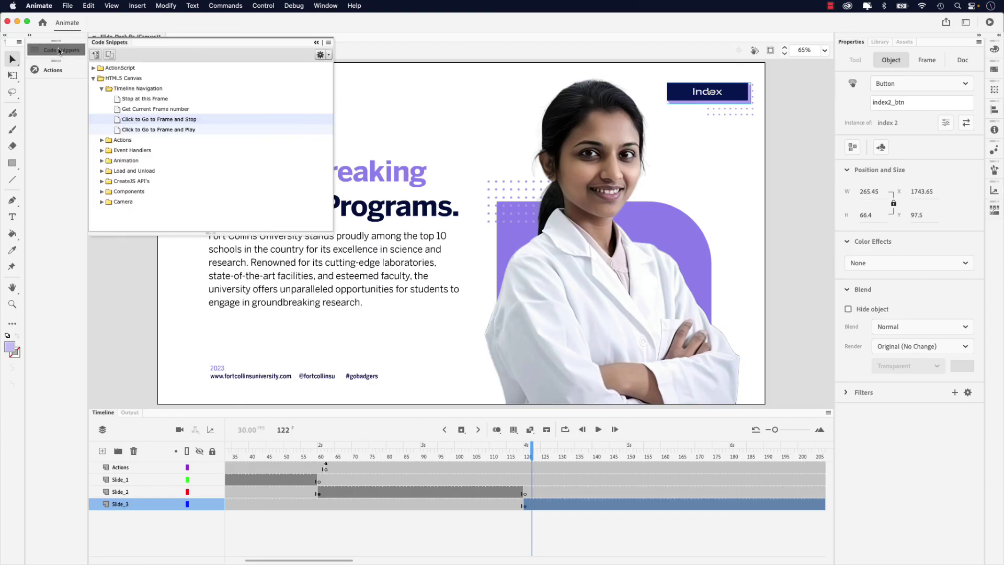
double_click(202, 120)
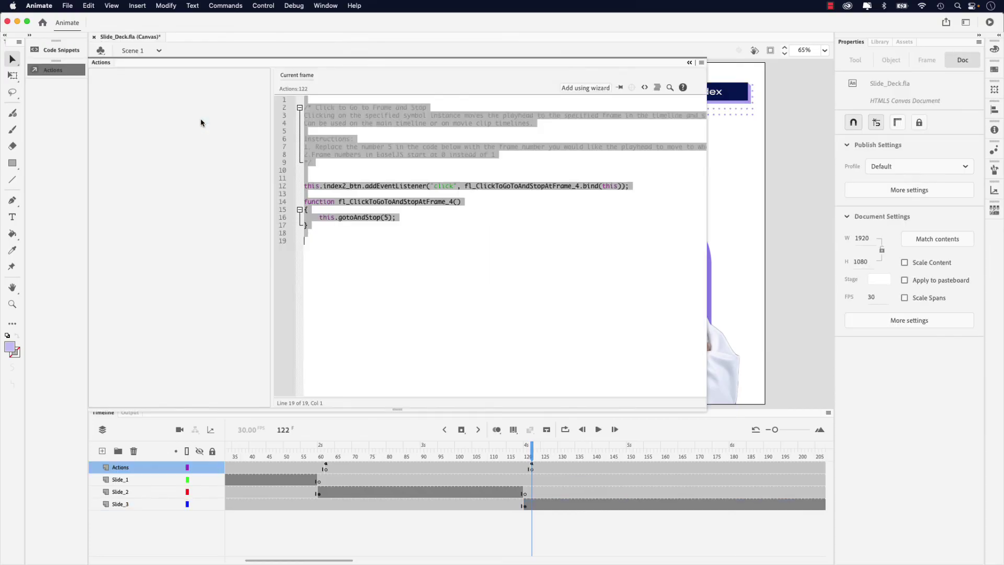
Step: Set the gotoAndStop frame number in index2_btn's click function to 0 and close the code
left_click(390, 218)
key("BackSpace")
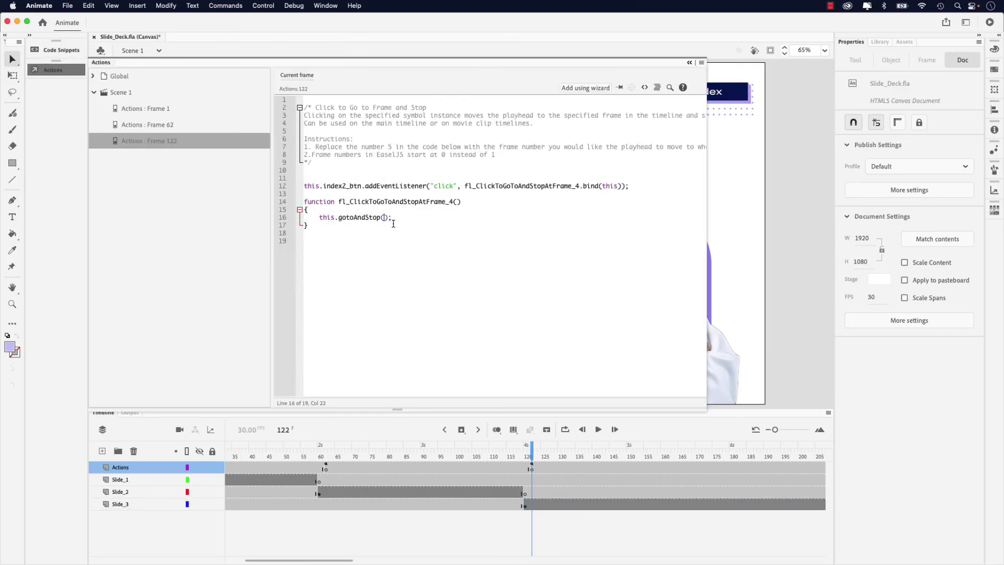
type("0")
left_click(57, 72)
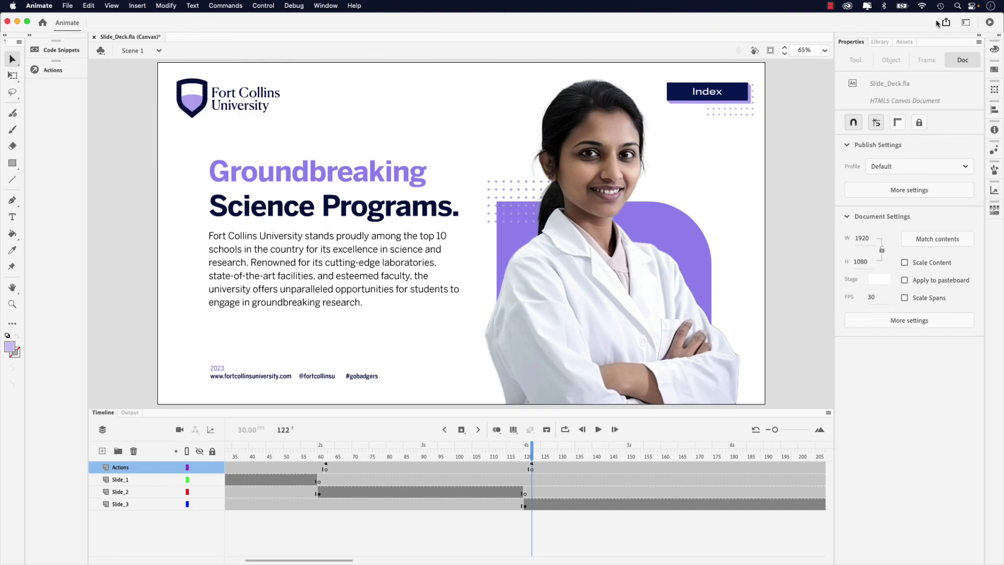
Step: Test the slide deck in Chrome, going to Campus Life and Research and using the Index button on each slide
left_click(990, 23)
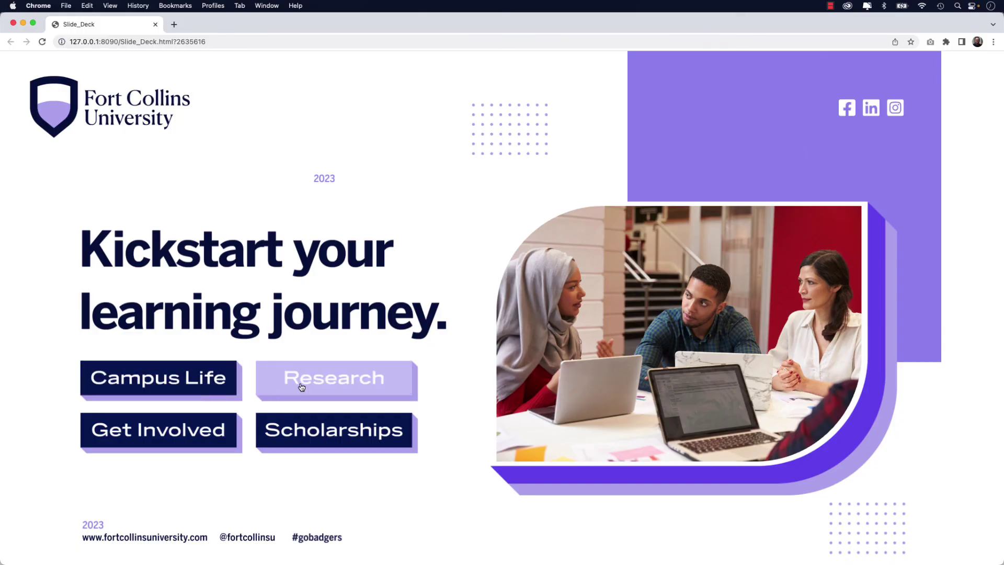
left_click(205, 386)
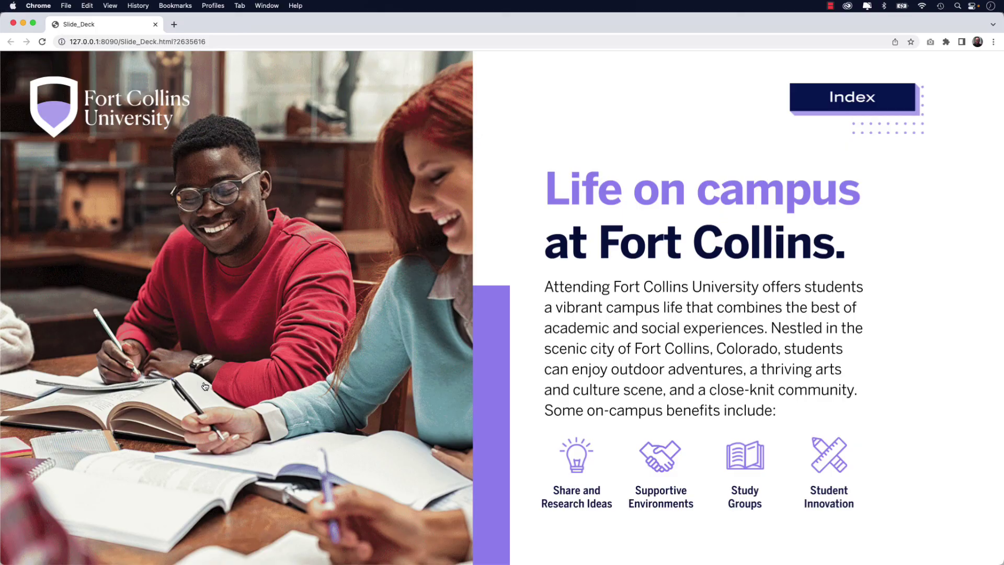
left_click(807, 100)
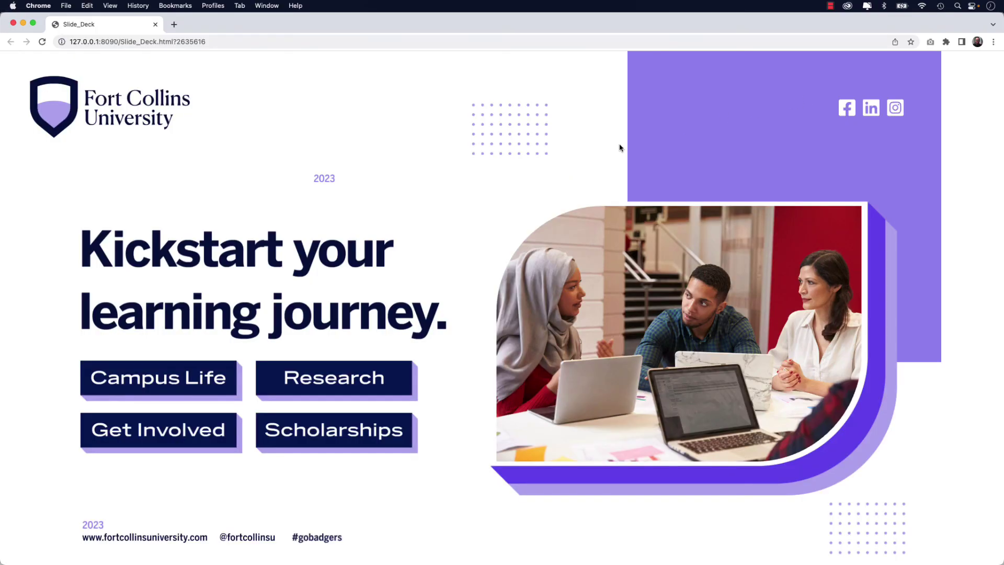
left_click(388, 388)
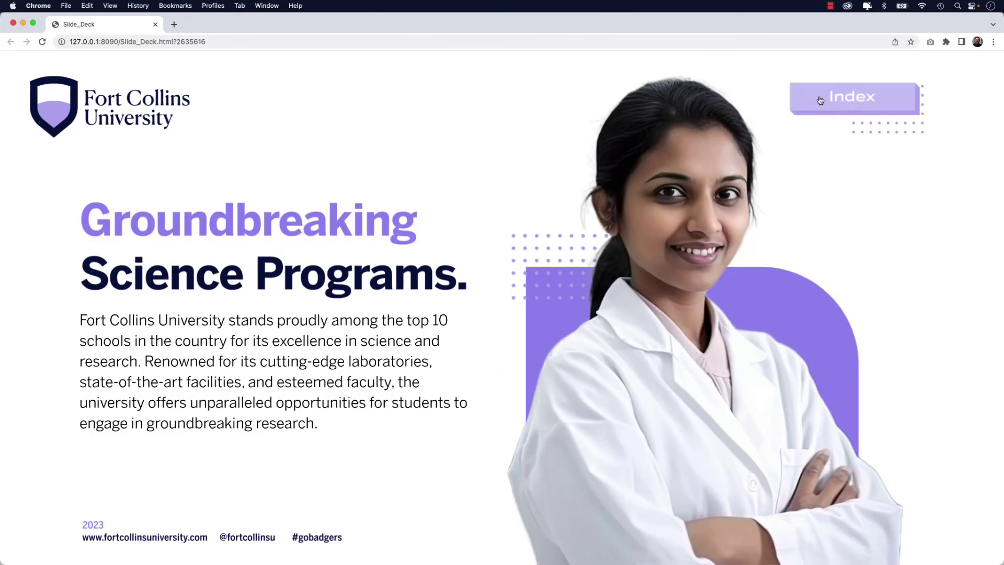
left_click(819, 101)
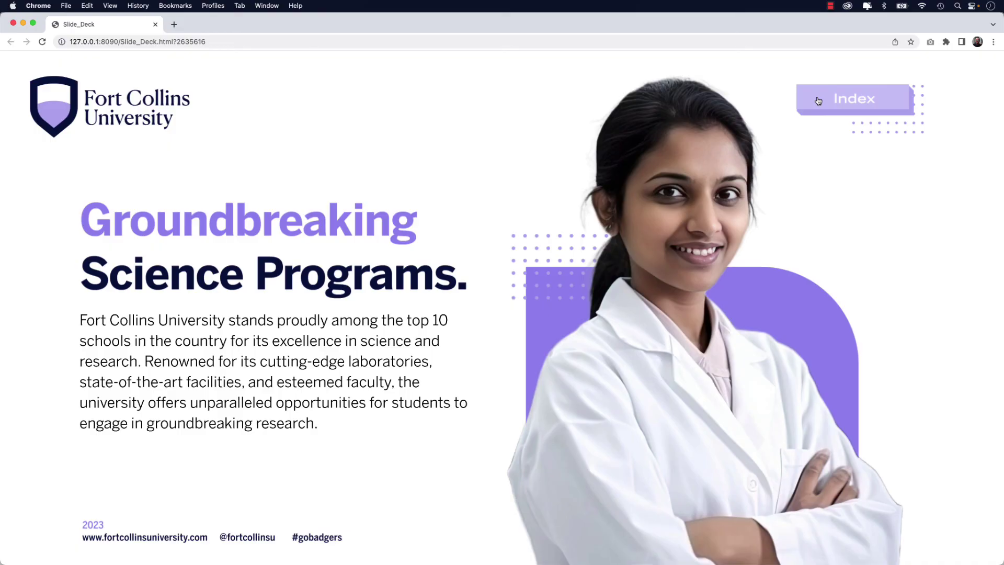